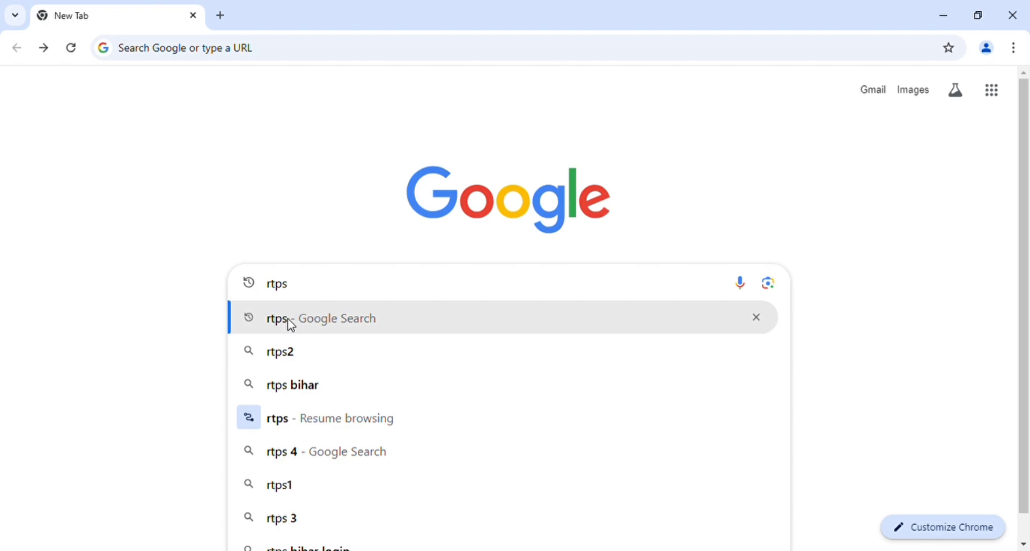
# Search Google for 'rtps' by choosing the suggested query.
pyautogui.click(289, 319)
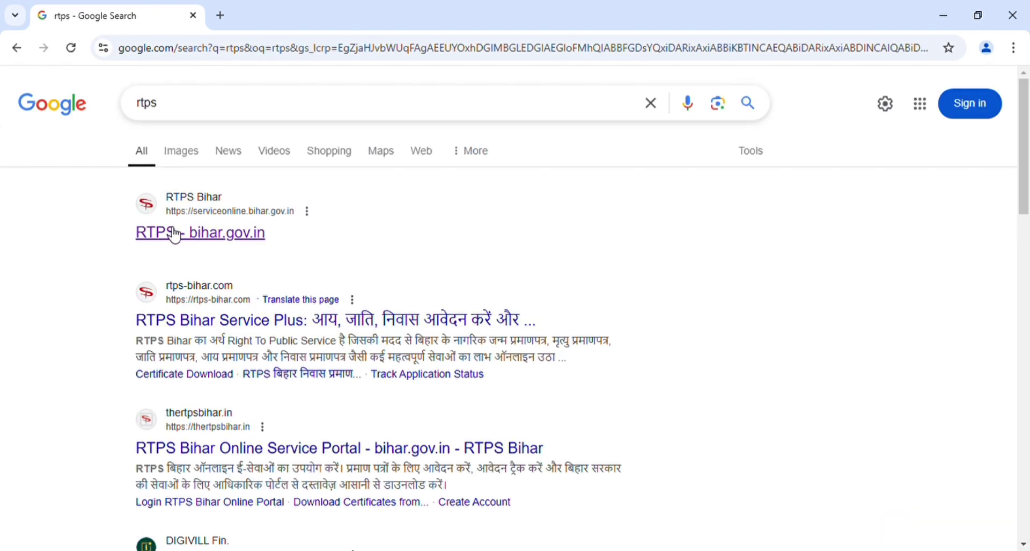
# Open the RTPS Bihar portal's circle-level Centre-government OBC non-creamy layer application form.
pyautogui.click(237, 243)
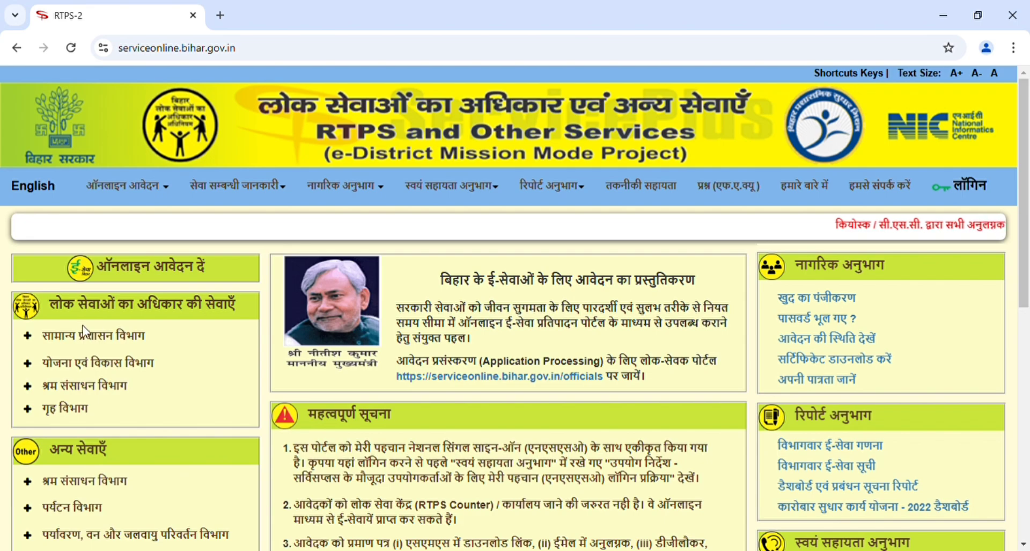
pyautogui.click(62, 336)
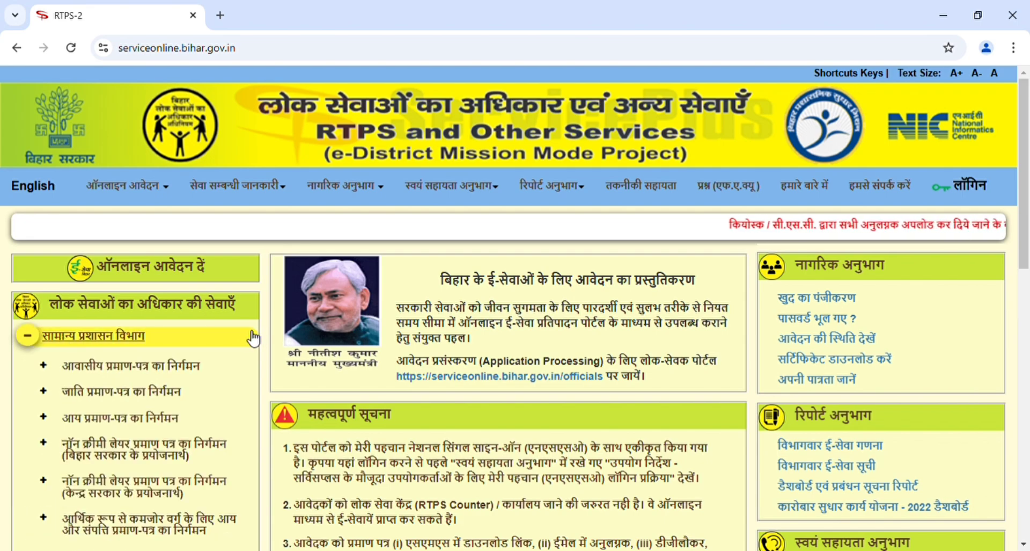
pyautogui.scroll(-3, 263, 349)
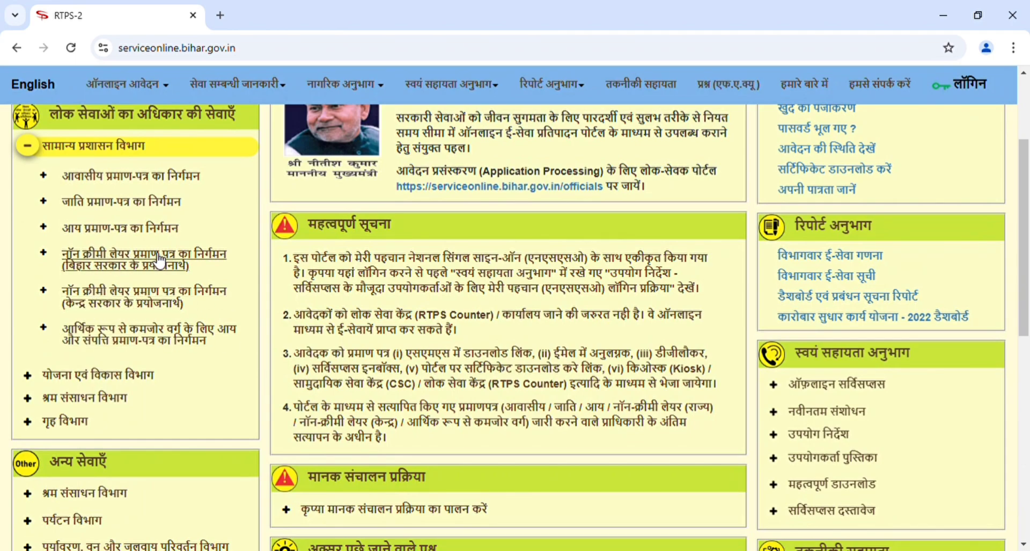
pyautogui.click(121, 297)
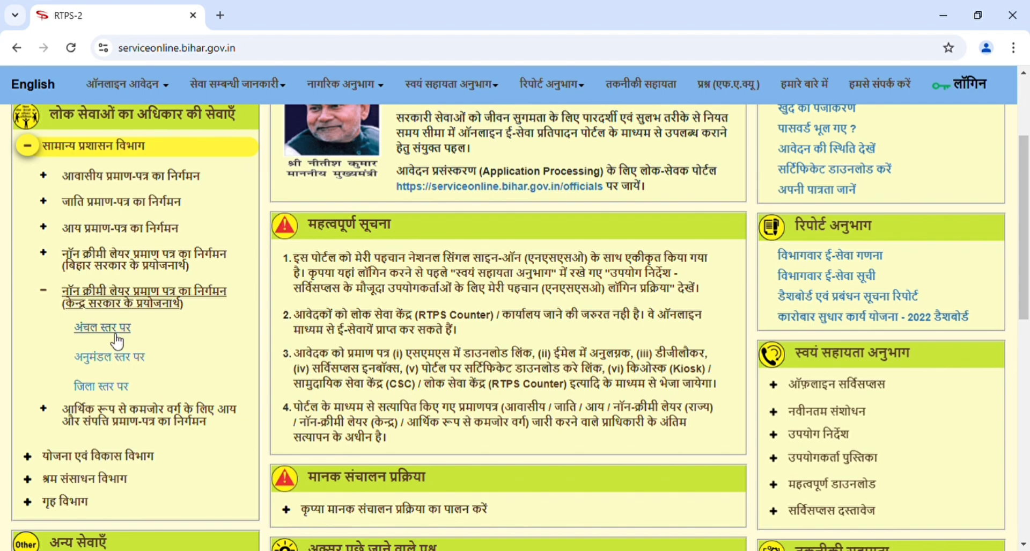
pyautogui.click(104, 334)
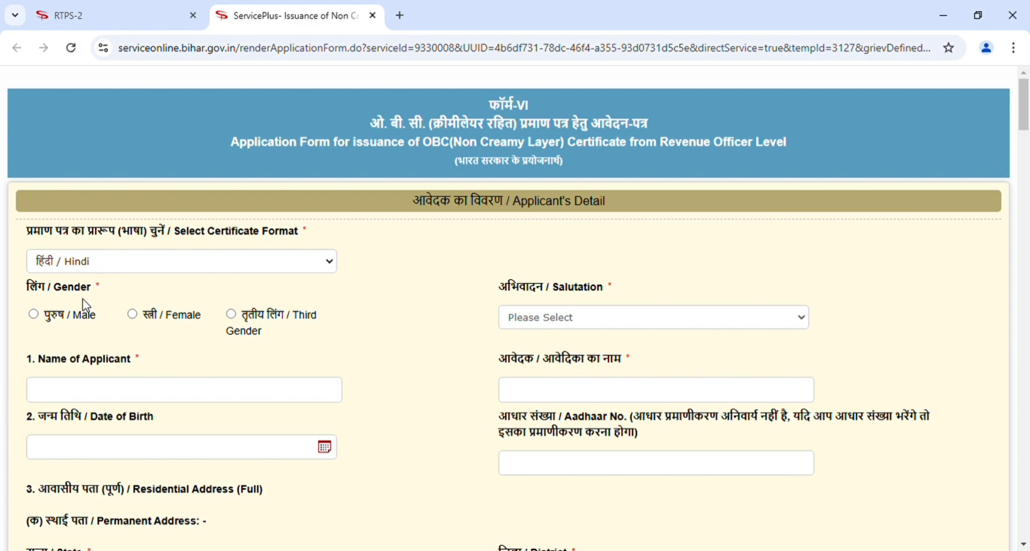
pyautogui.click(33, 315)
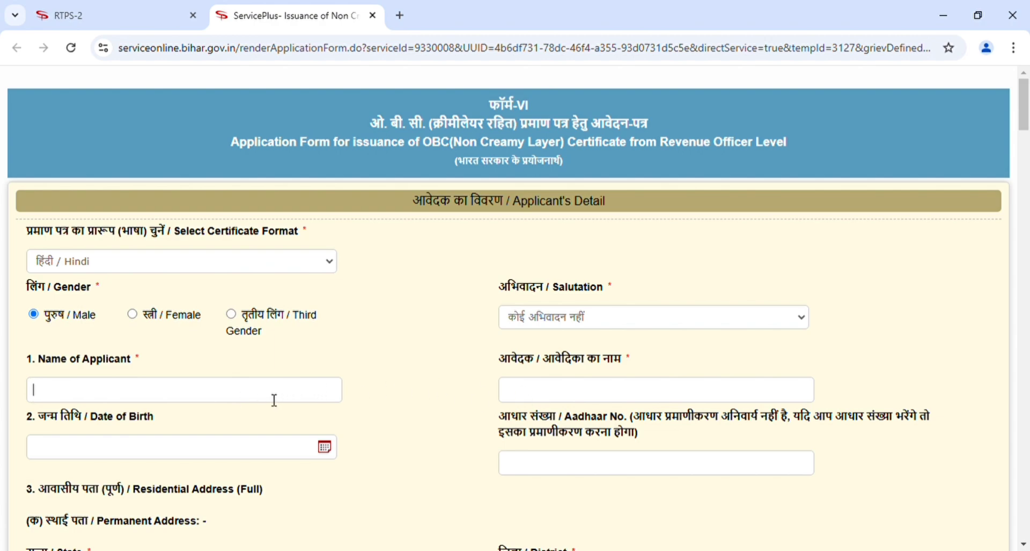
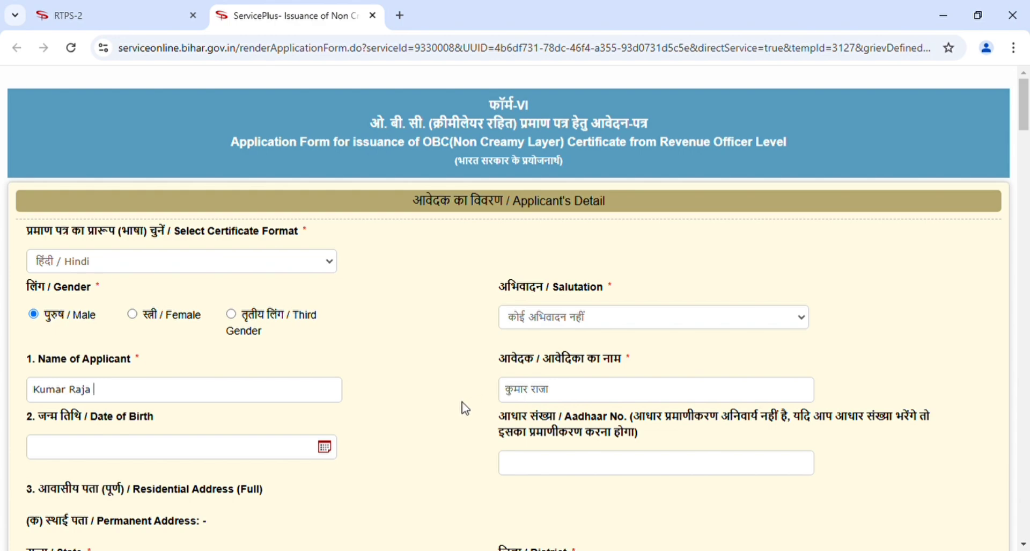
pyautogui.scroll(-1, 460, 404)
pyautogui.scroll(-2, 465, 408)
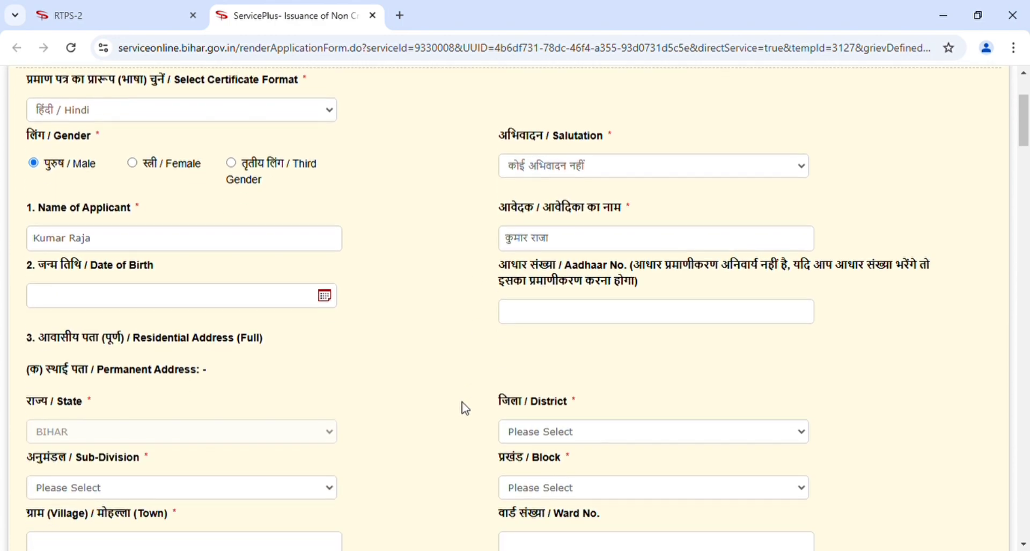
pyautogui.click(154, 306)
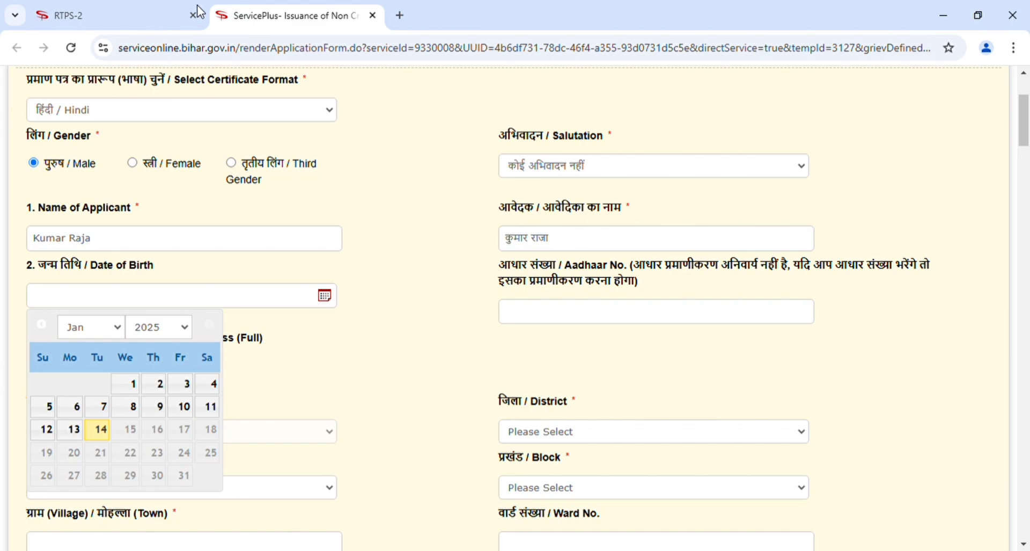
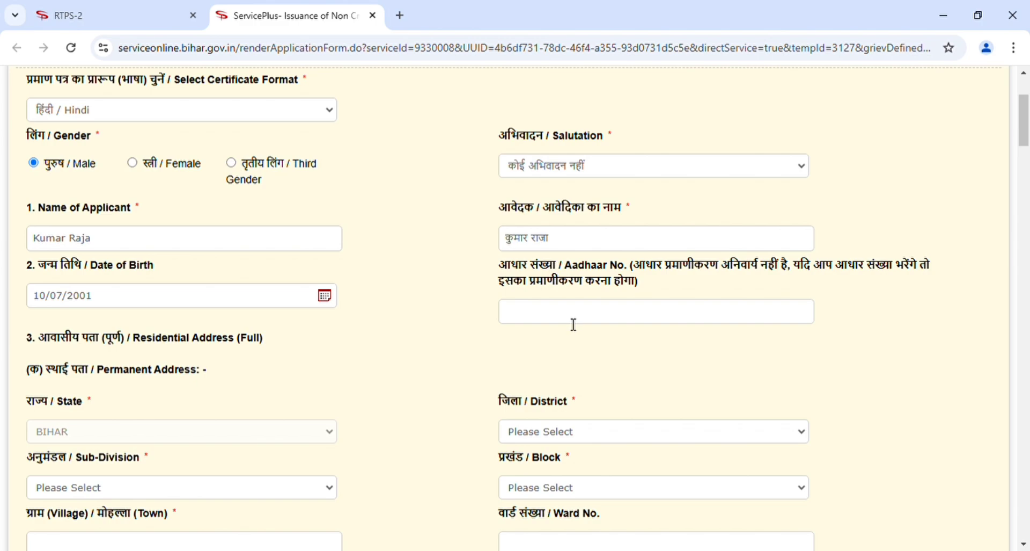
pyautogui.scroll(-5, 344, 386)
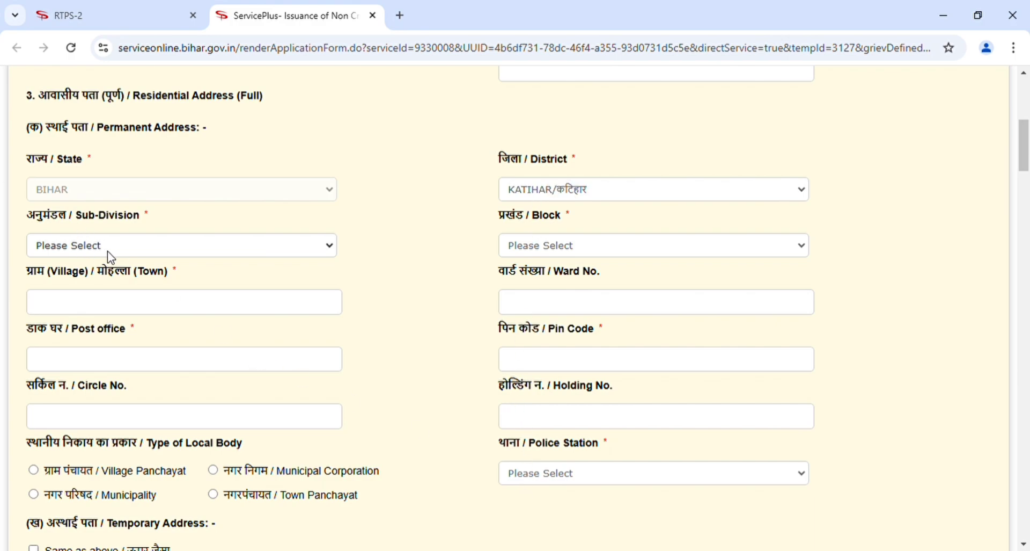
pyautogui.click(99, 307)
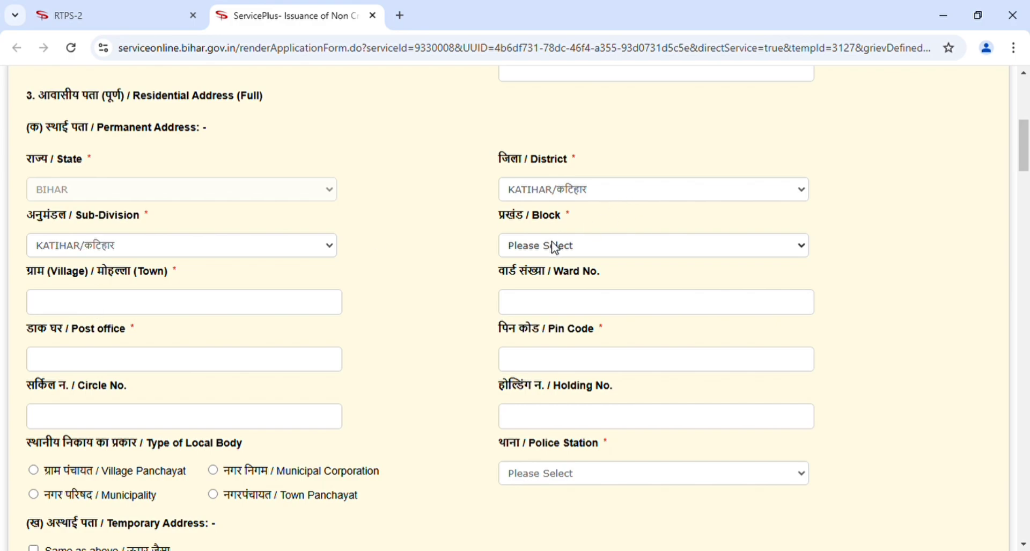
pyautogui.click(519, 455)
pyautogui.scroll(-3, 433, 432)
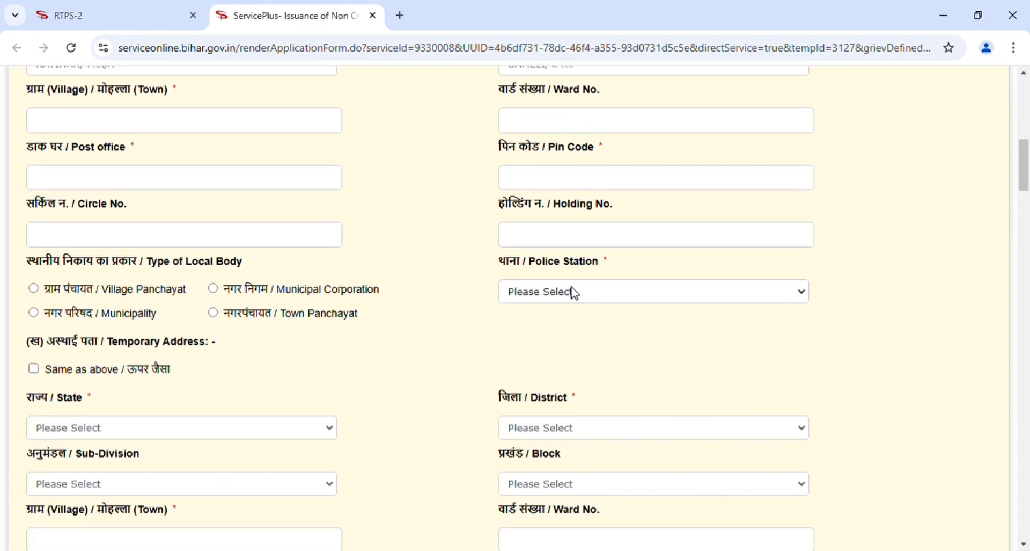
pyautogui.click(566, 176)
pyautogui.click(36, 289)
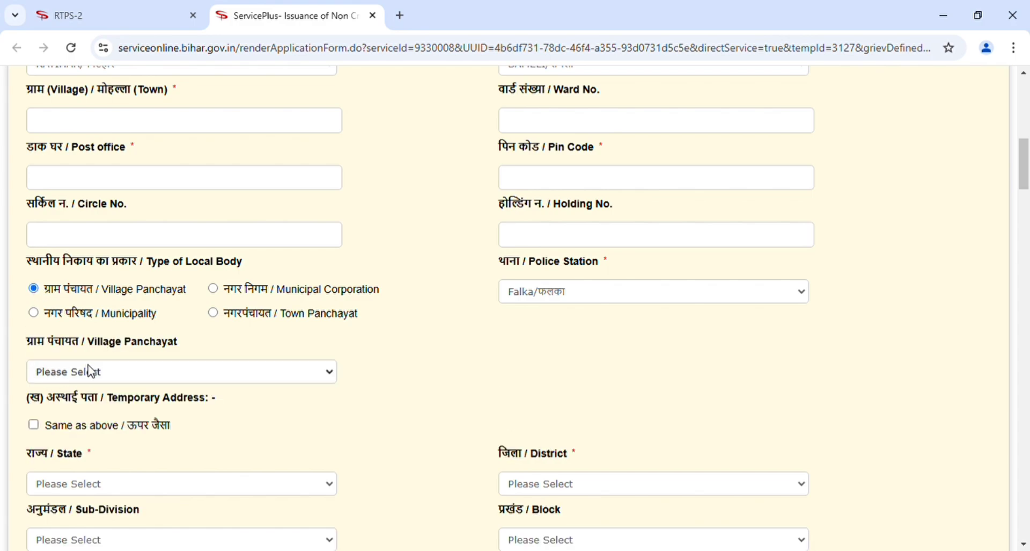
pyautogui.click(93, 318)
pyautogui.click(166, 424)
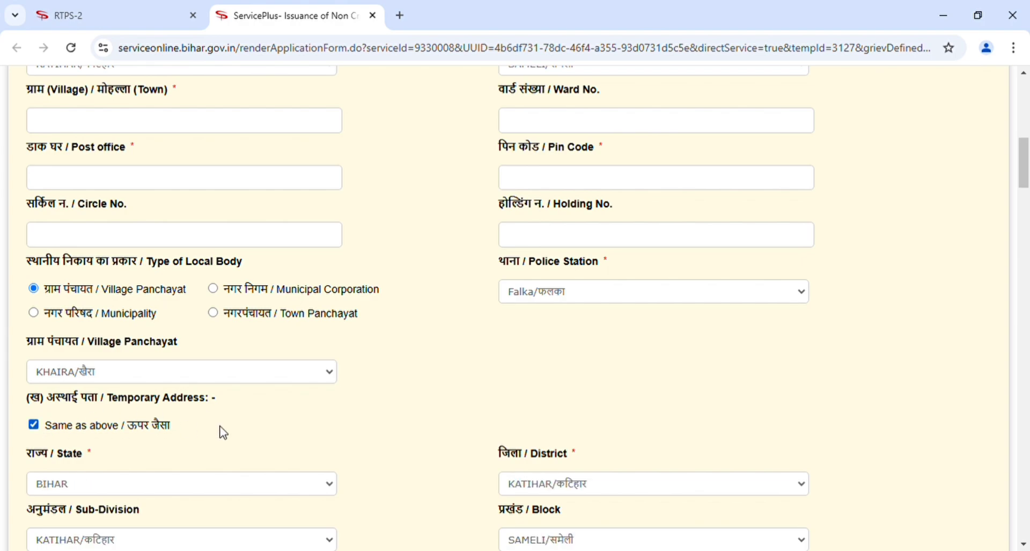
pyautogui.scroll(-3, 226, 431)
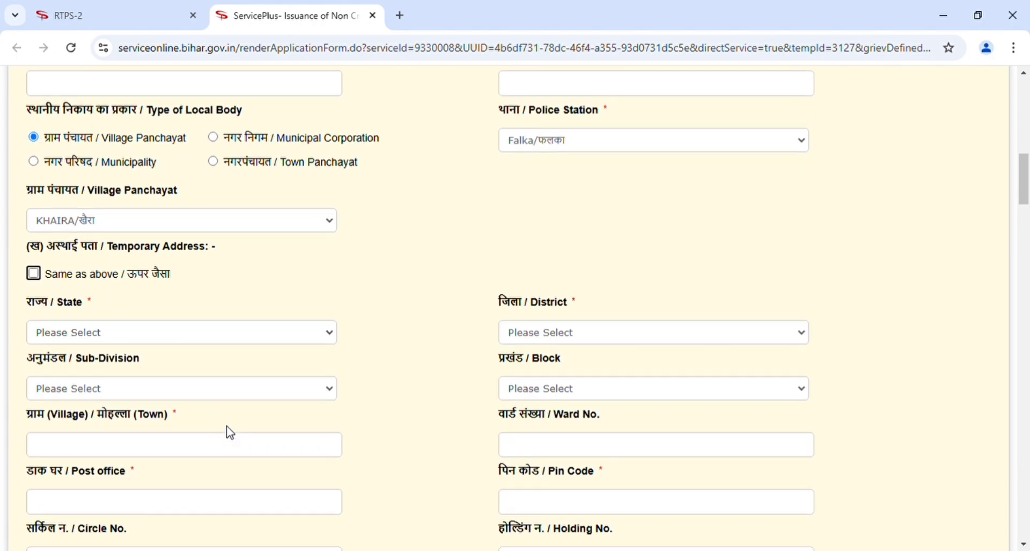
pyautogui.scroll(-10, 304, 82)
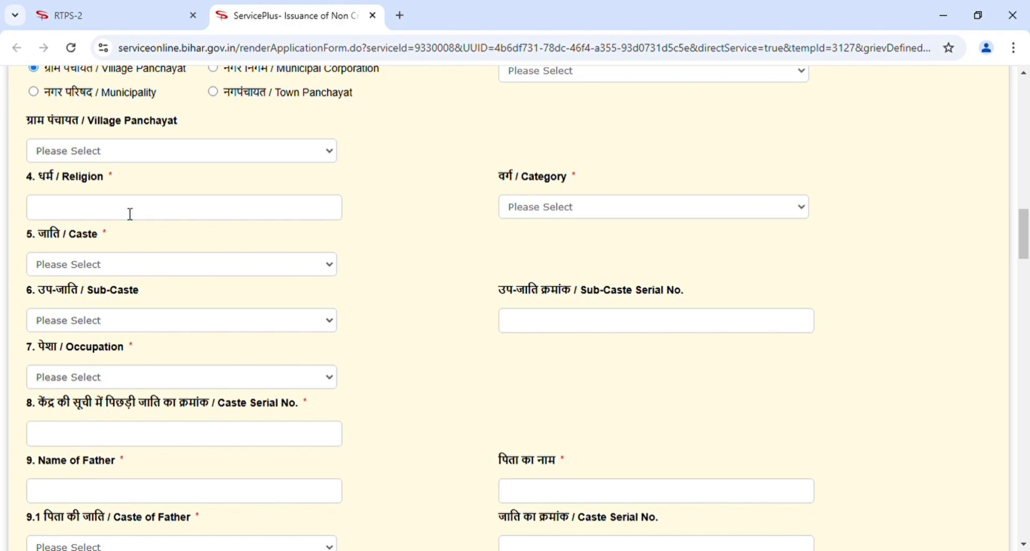
# Choose category अन्य पिछड़ा वर्ग, caste Kewat, Keot (serial 6) and occupation Student.
pyautogui.click(621, 209)
pyautogui.click(564, 246)
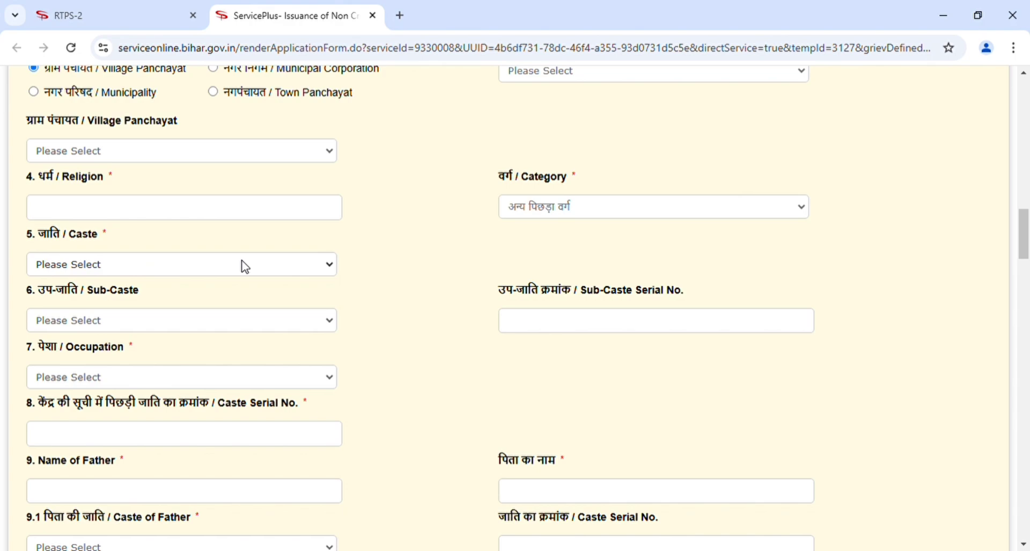
pyautogui.click(145, 396)
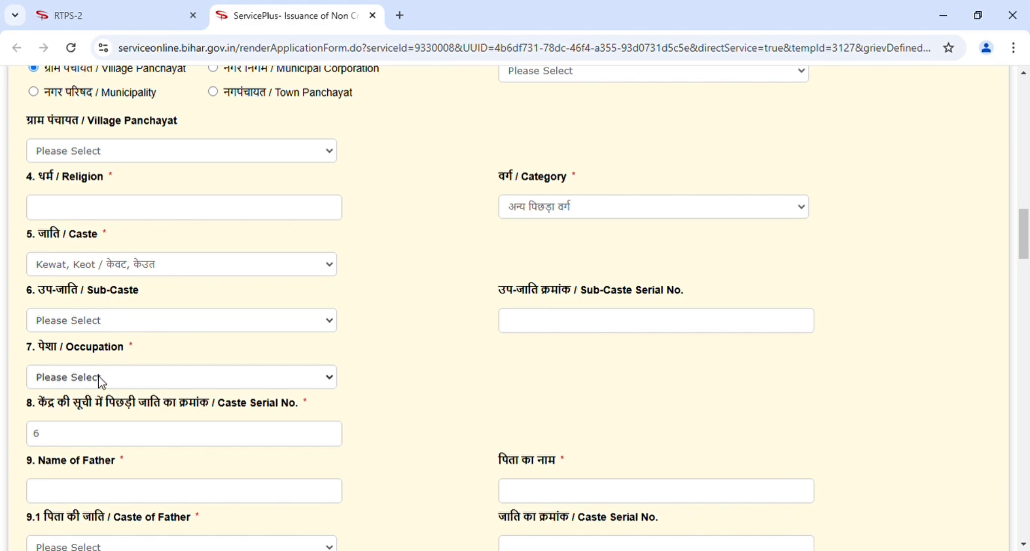
pyautogui.click(87, 431)
pyautogui.click(83, 381)
# Set the father's caste to Kurmi, serial number 15.
pyautogui.scroll(-2, 456, 402)
pyautogui.scroll(-5, 457, 402)
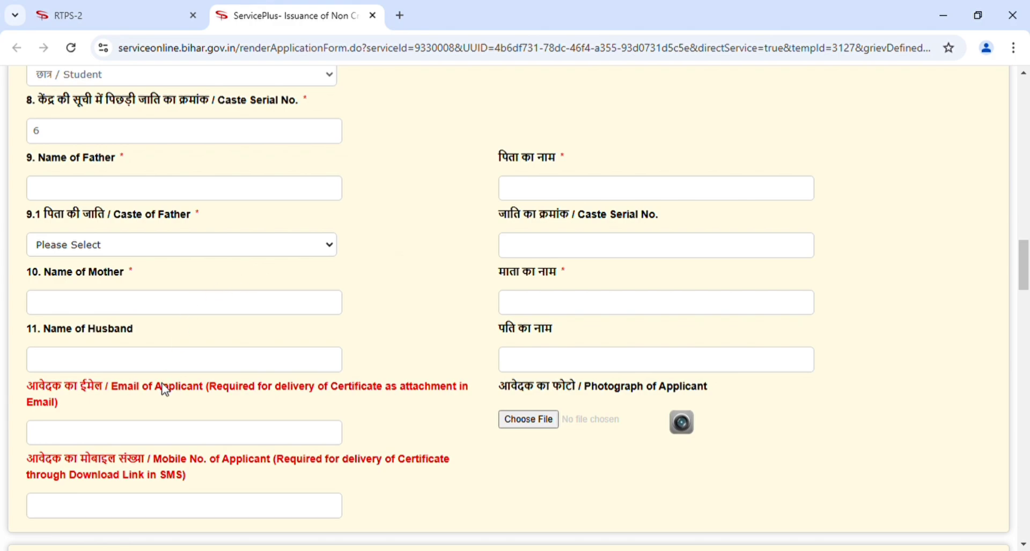
pyautogui.click(188, 486)
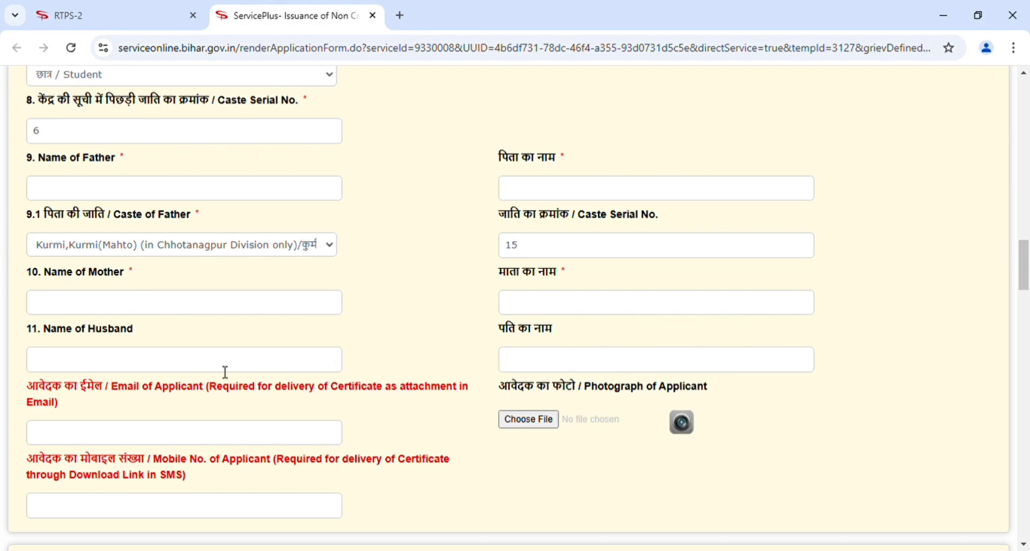
# Upload the applicant's photograph under Photograph of Applicant.
pyautogui.click(523, 420)
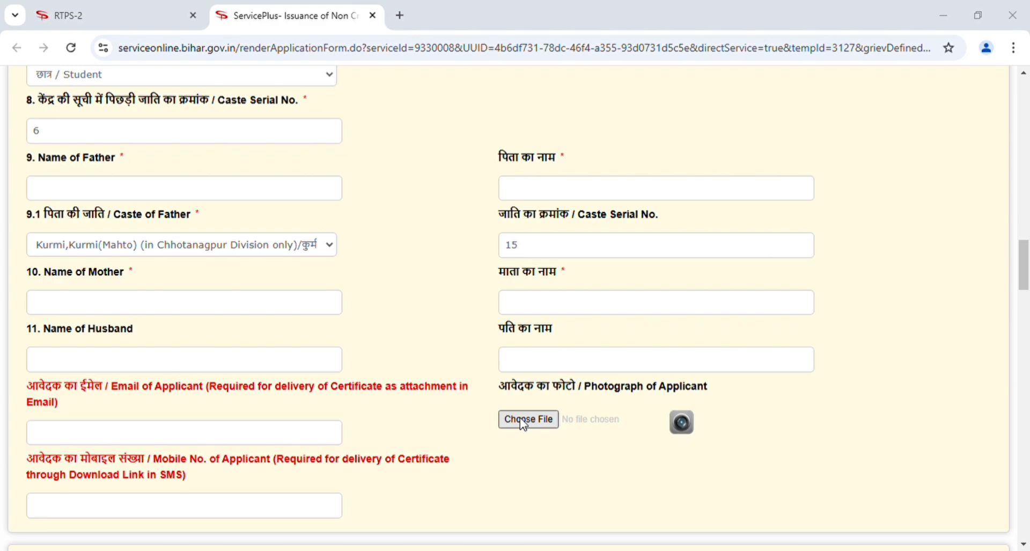
pyautogui.scroll(-4, 180, 360)
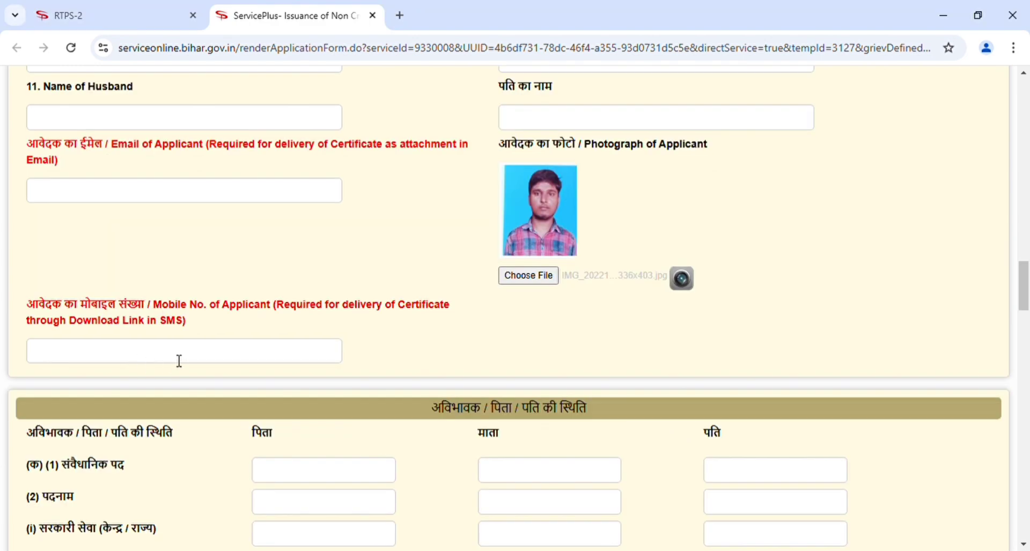
pyautogui.scroll(-1, 411, 351)
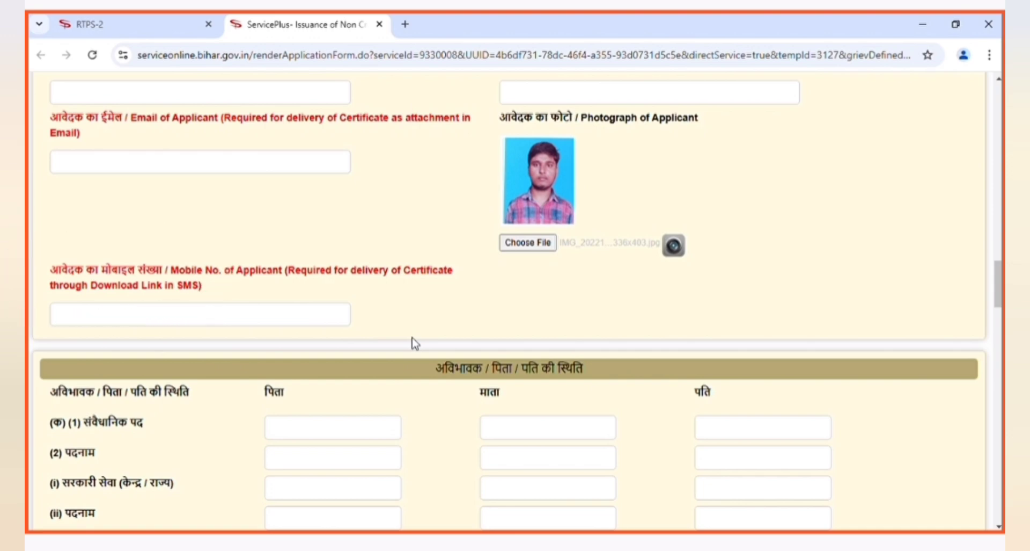
# Scroll past the parent, employment and property sections to the annual income and tax questions.
pyautogui.scroll(-5, 412, 338)
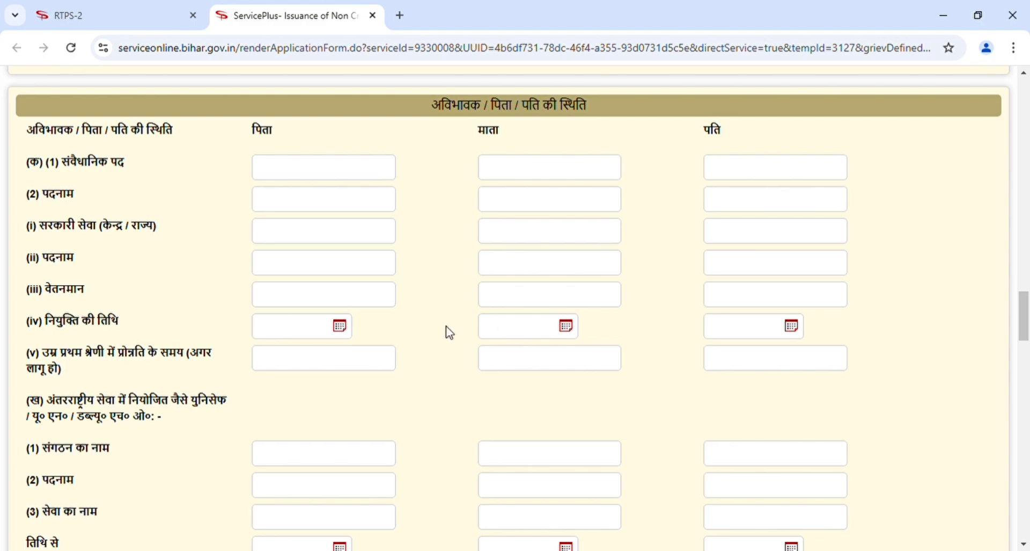
pyautogui.scroll(-4, 450, 333)
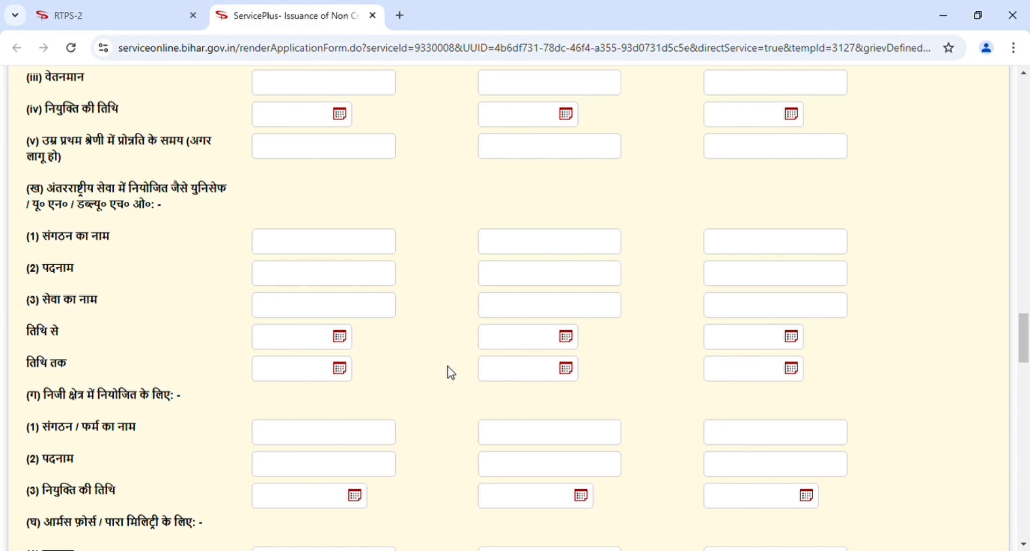
pyautogui.scroll(-3, 450, 372)
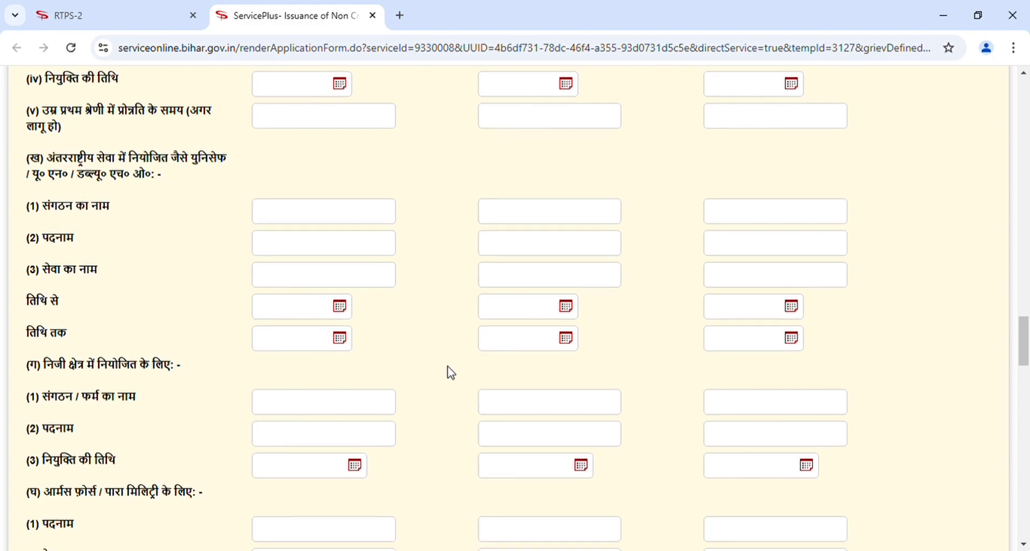
pyautogui.scroll(-4, 450, 372)
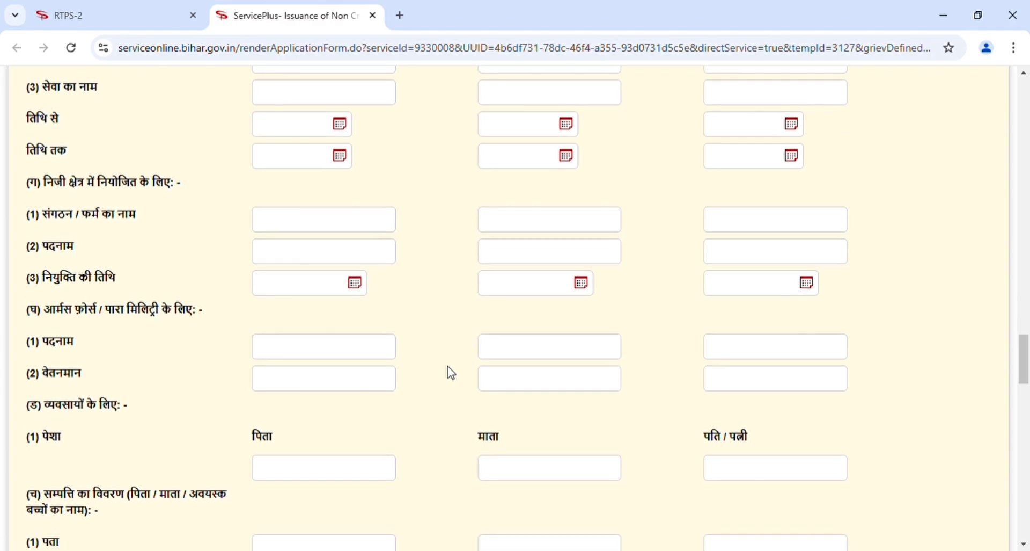
pyautogui.scroll(-3, 450, 372)
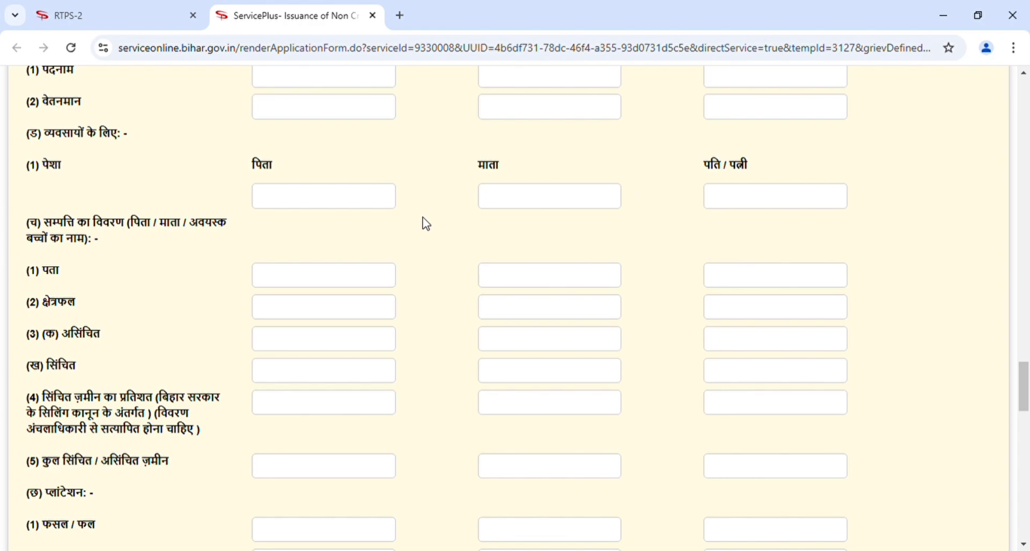
pyautogui.scroll(-5, 425, 223)
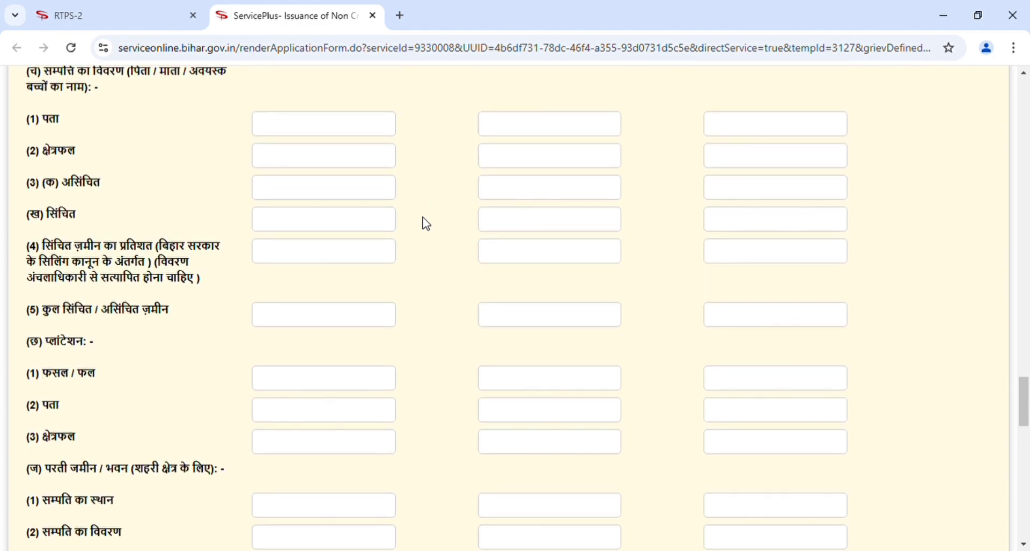
pyautogui.scroll(-1, 425, 223)
pyautogui.scroll(-5, 425, 224)
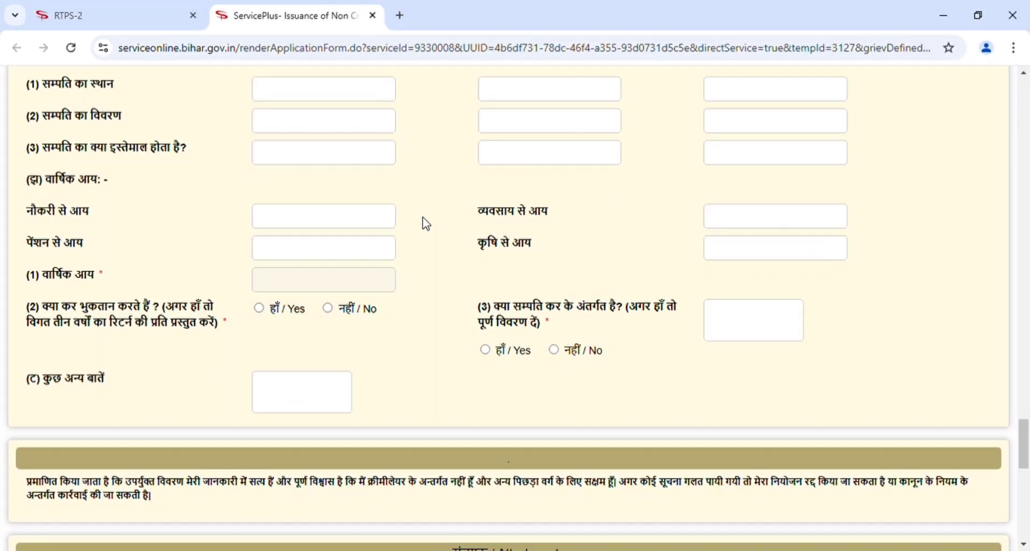
# Answer No to both tax questions and enter agricultural income of 135000.
pyautogui.scroll(-5, 430, 225)
pyautogui.scroll(6, 427, 223)
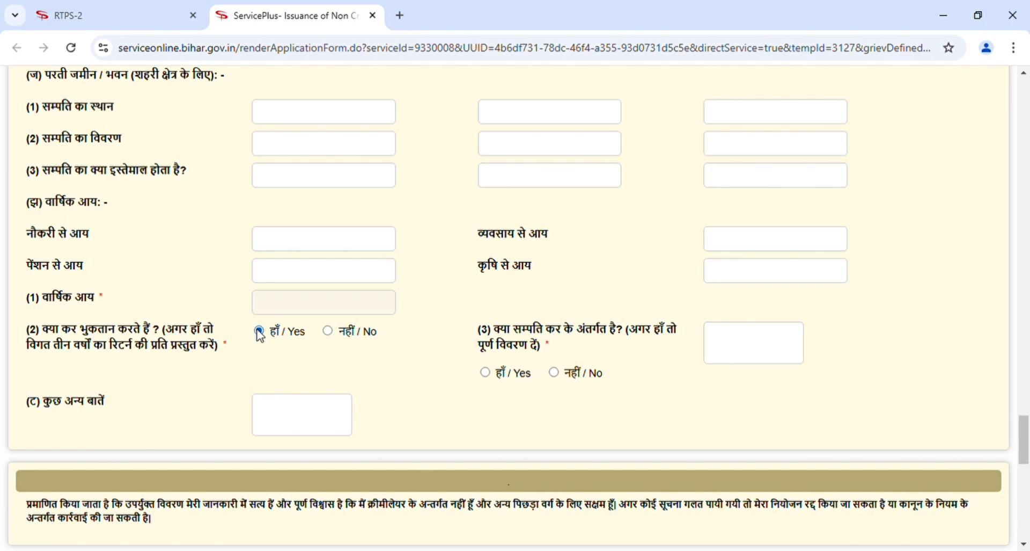
pyautogui.click(329, 331)
pyautogui.click(485, 372)
pyautogui.click(553, 372)
pyautogui.click(326, 249)
pyautogui.click(744, 279)
pyautogui.write('12')
pyautogui.write('5000')
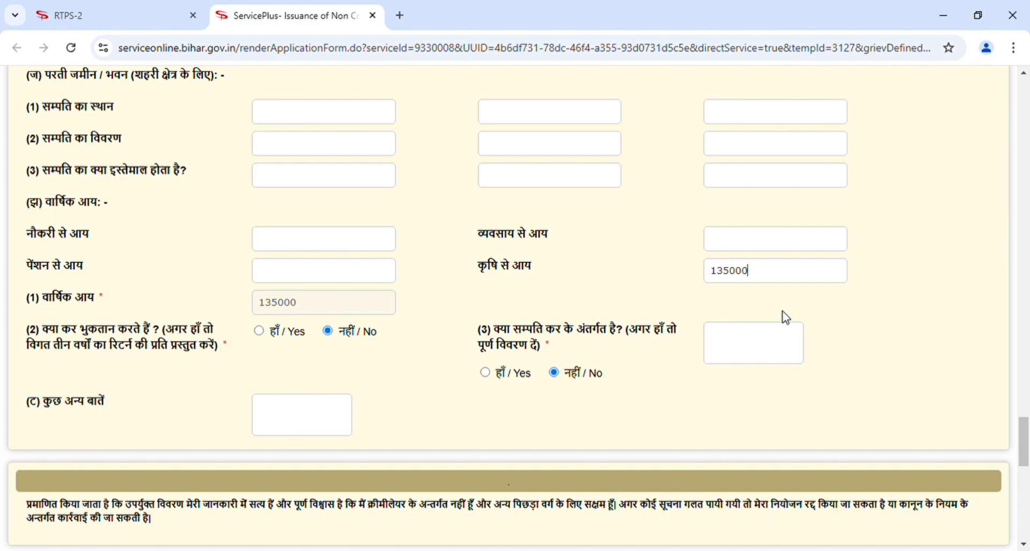
# Scroll down to the संलग्नक / Attachments and Self Declaration sections.
pyautogui.scroll(-4, 660, 401)
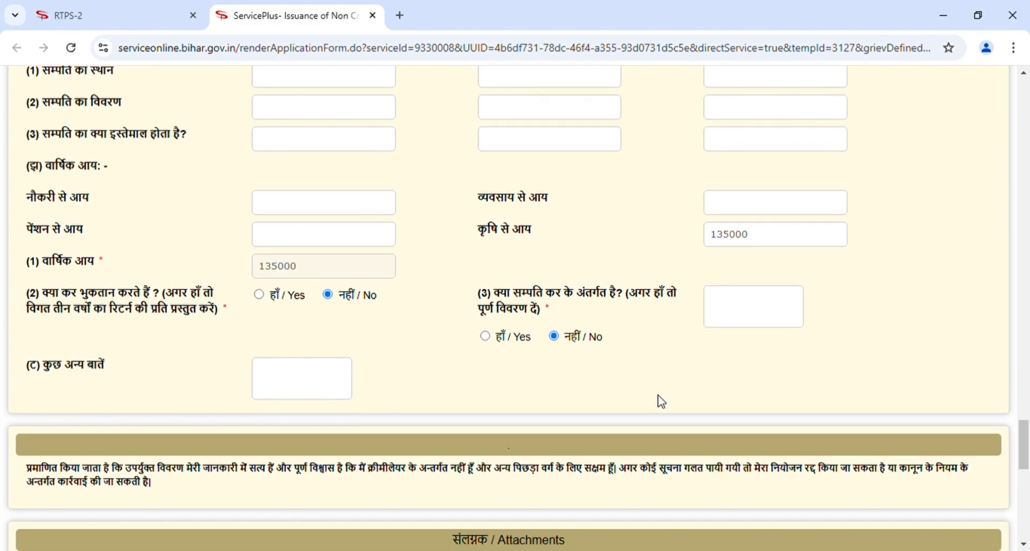
pyautogui.scroll(-3, 662, 402)
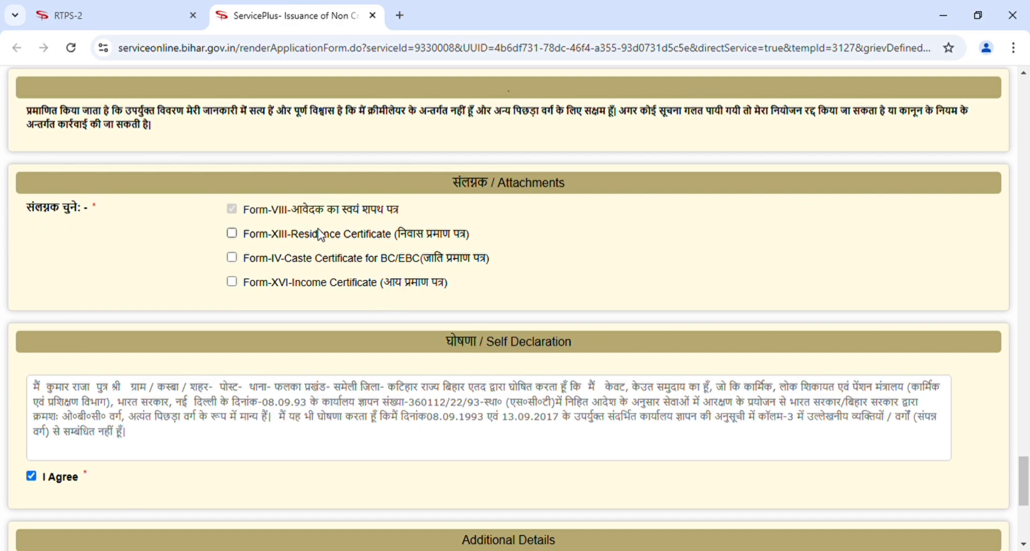
# Open Form_VIII.pdf from the home page's important downloads and user manual lists.
pyautogui.click(127, 17)
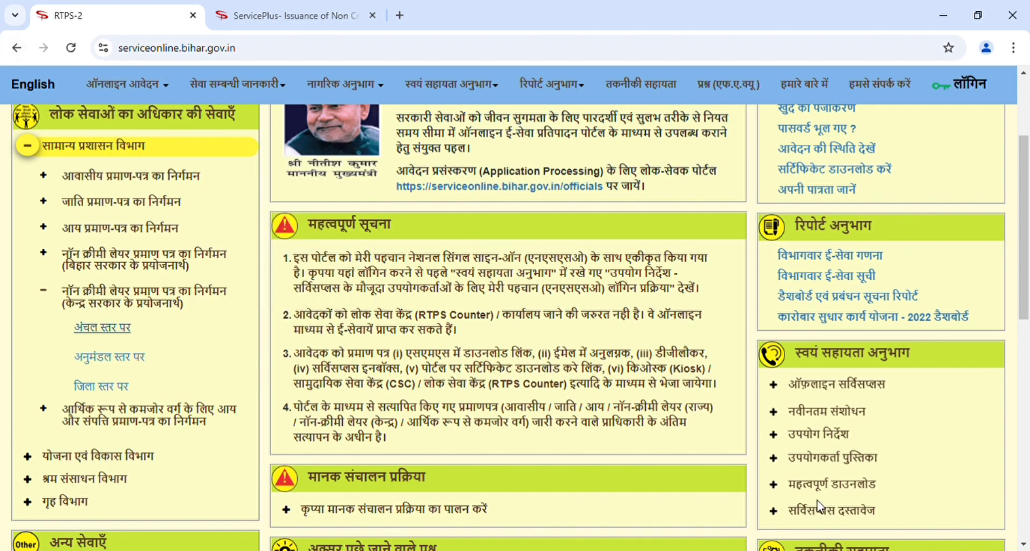
pyautogui.click(848, 486)
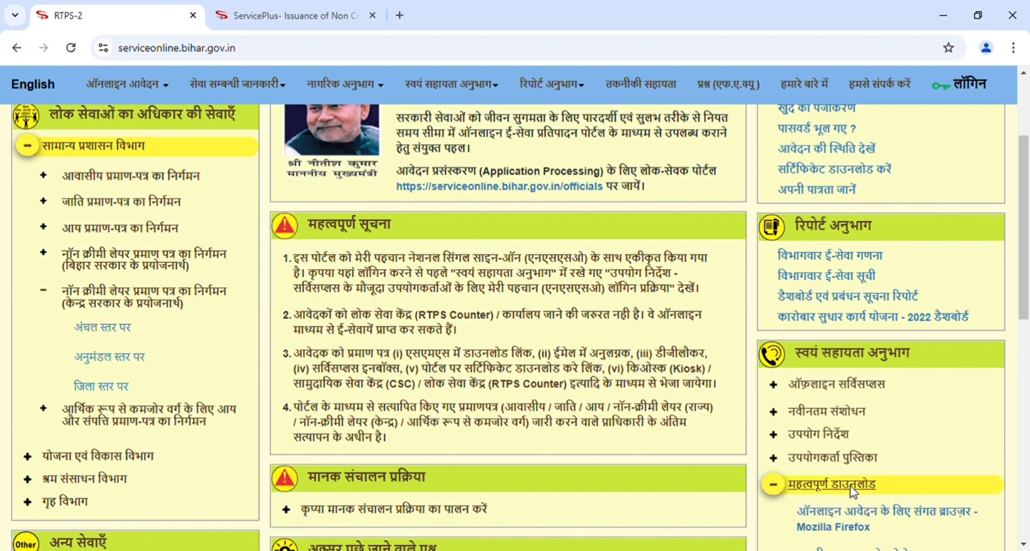
pyautogui.click(957, 468)
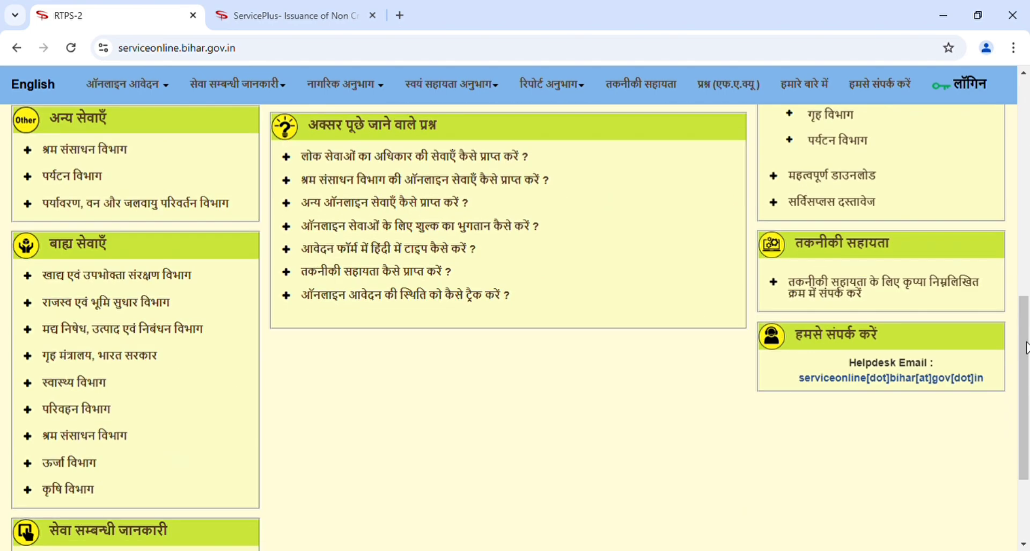
pyautogui.click(1026, 349)
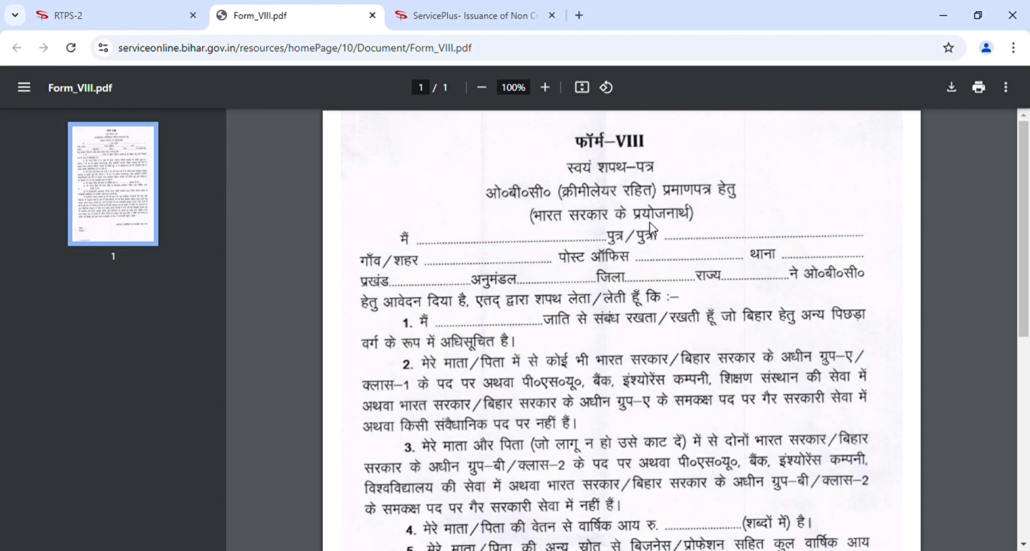
# Back on the form, tick the Form-XIII Residence, Form-IV Caste and Form-XVI Income certificate attachments.
pyautogui.click(470, 21)
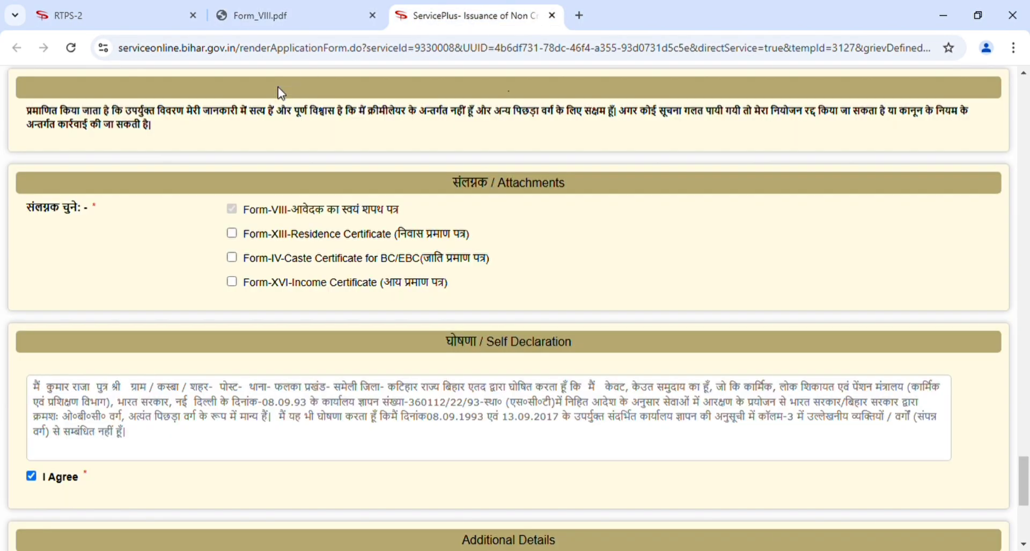
pyautogui.click(233, 236)
pyautogui.click(553, 273)
pyautogui.scroll(-2, 556, 280)
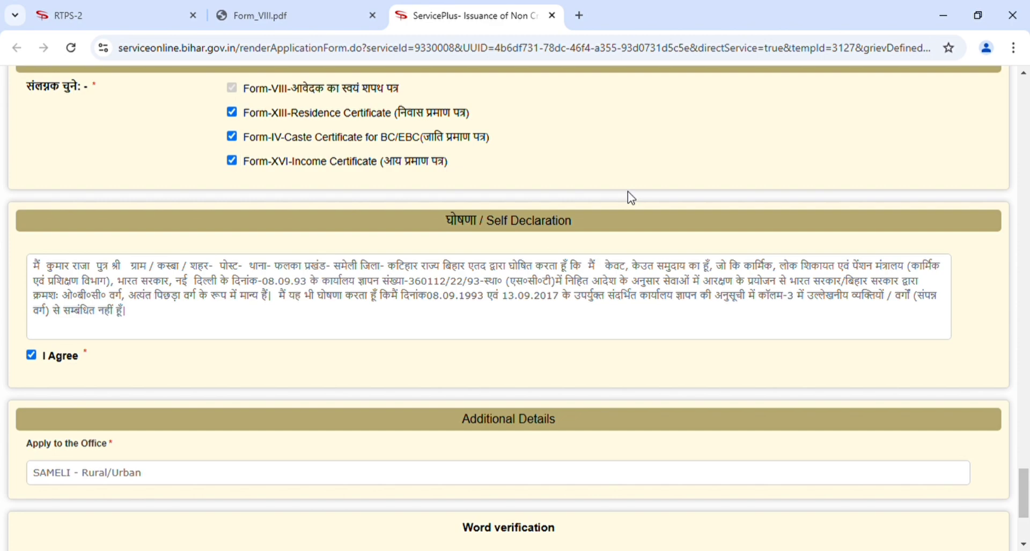
pyautogui.scroll(-3, 632, 198)
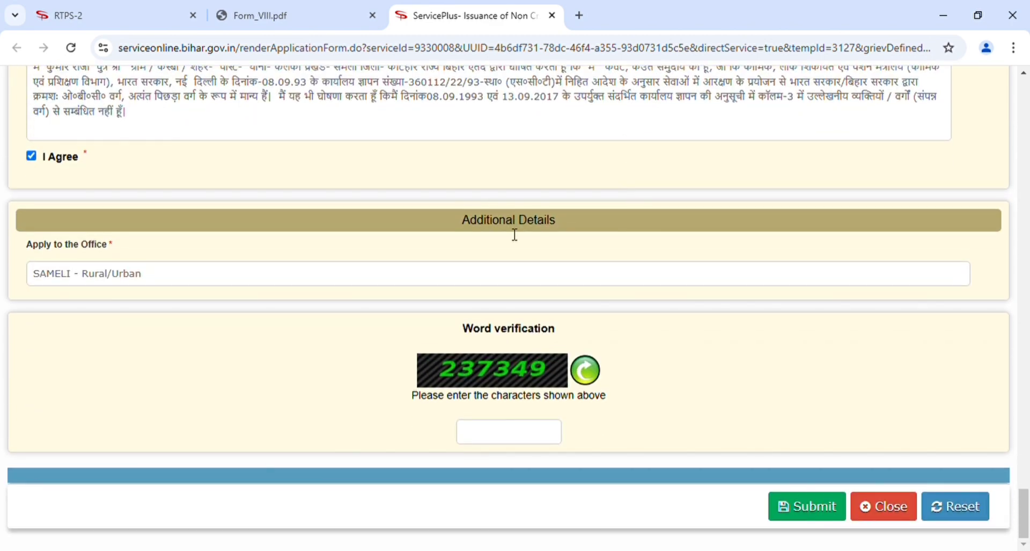
pyautogui.scroll(5, 525, 433)
pyautogui.click(232, 233)
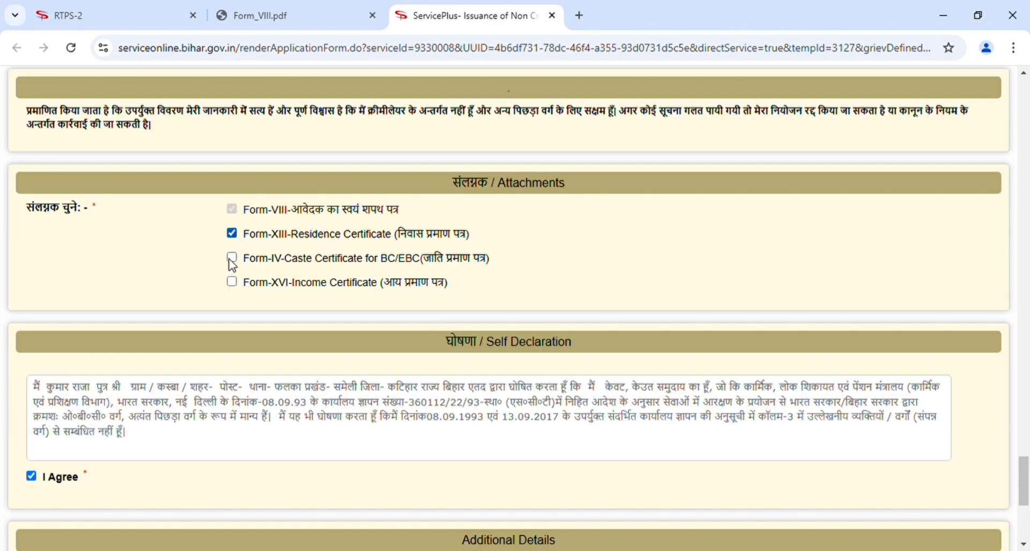
pyautogui.click(231, 257)
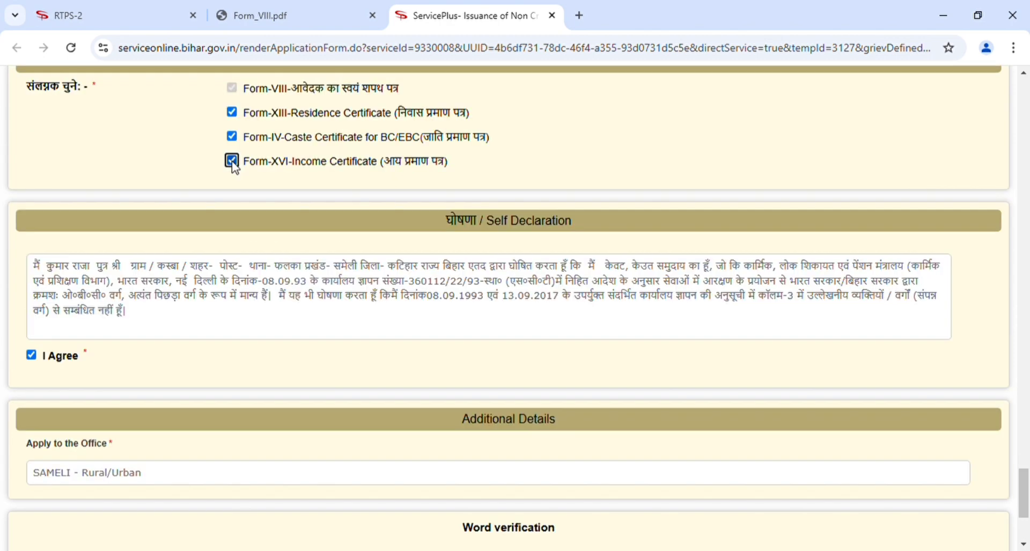
pyautogui.scroll(-2, 423, 220)
pyautogui.scroll(-3, 631, 198)
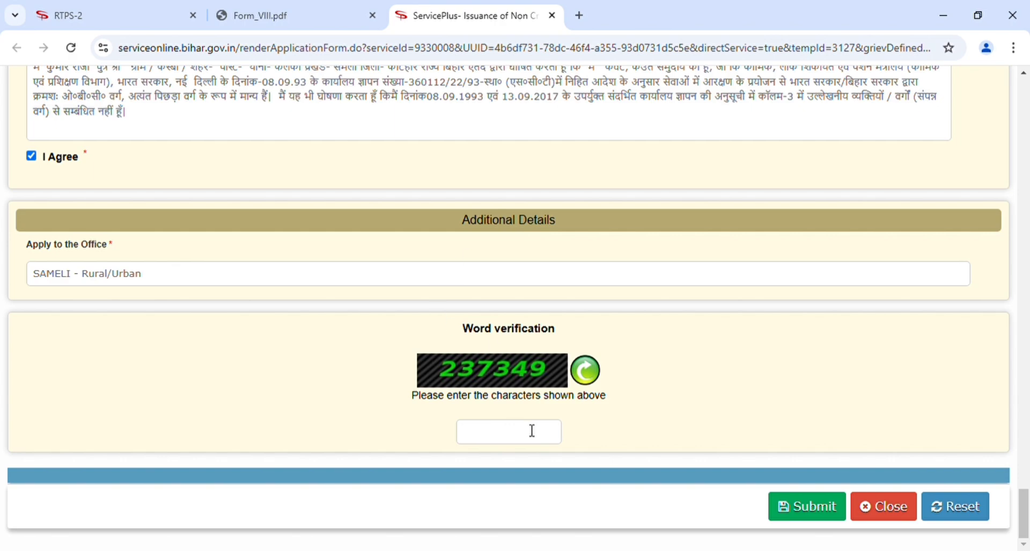
pyautogui.click(805, 502)
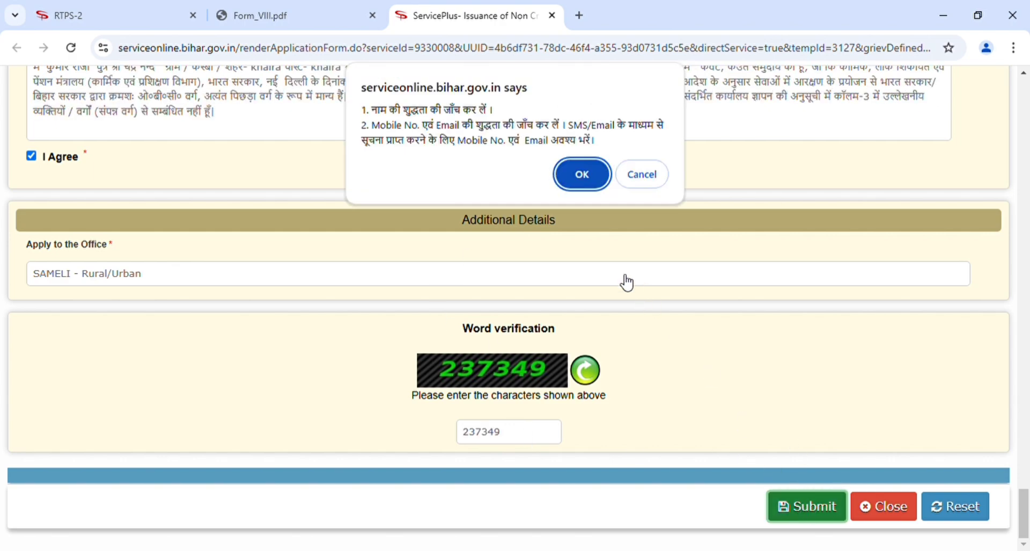
pyautogui.click(584, 176)
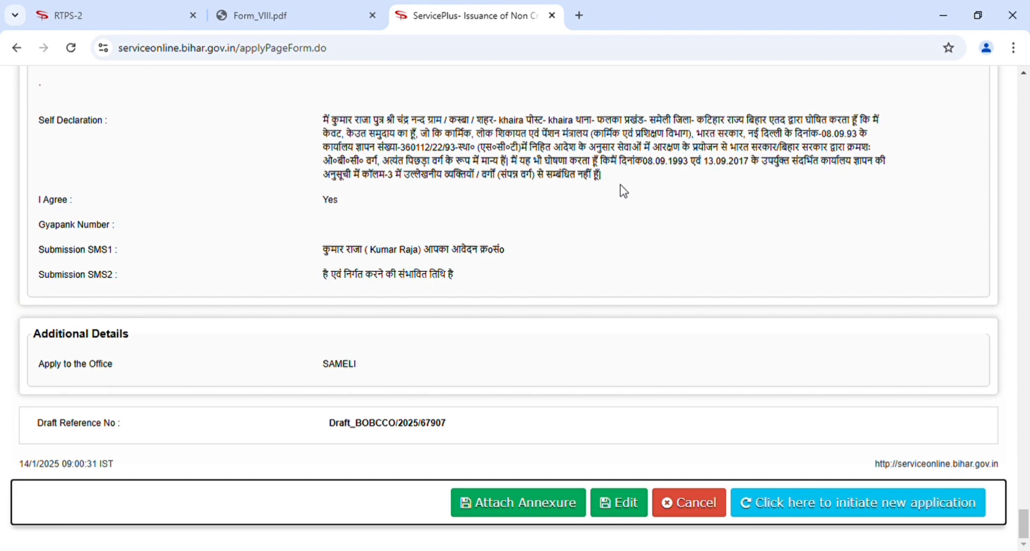
pyautogui.scroll(1, 622, 191)
pyautogui.scroll(3, 623, 191)
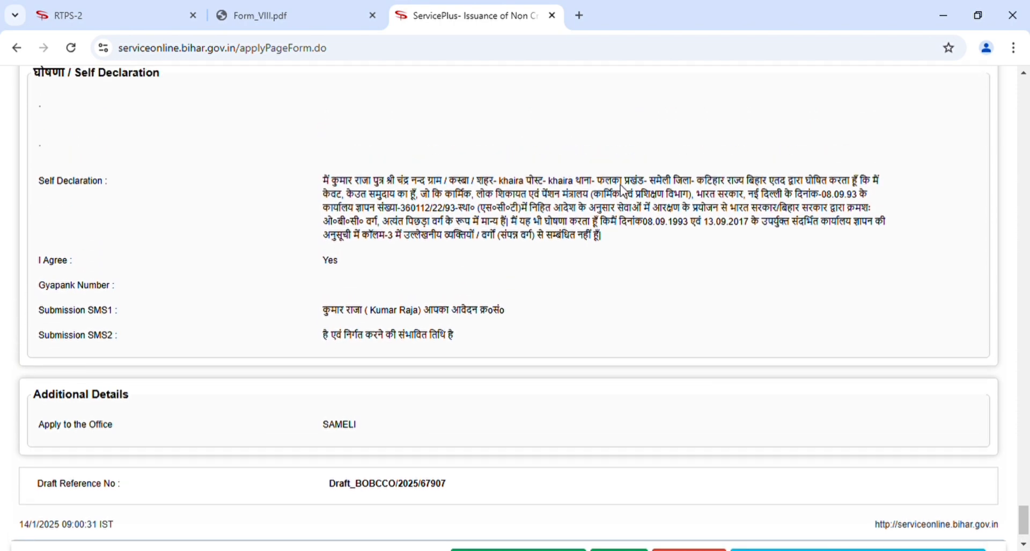
pyautogui.scroll(5, 624, 191)
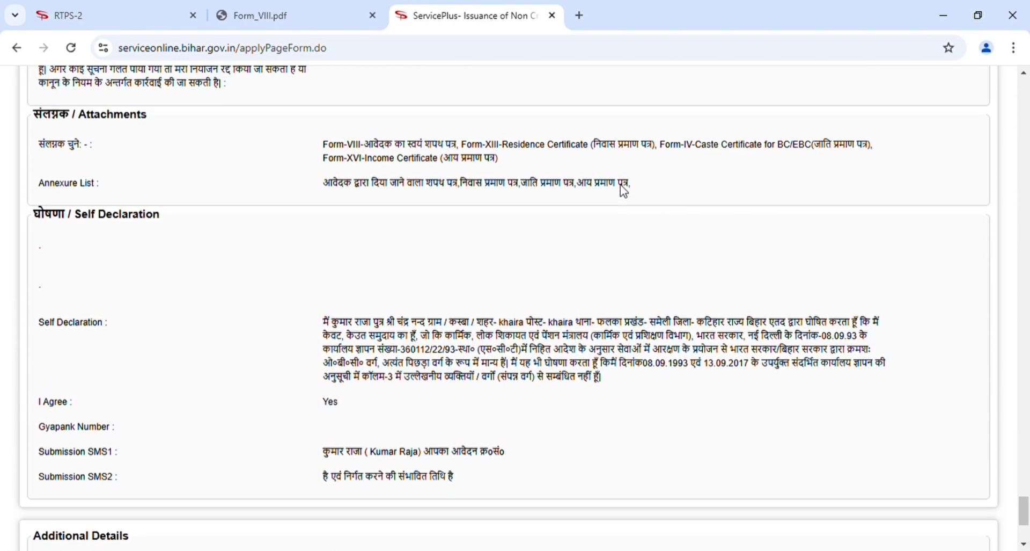
pyautogui.scroll(4, 623, 191)
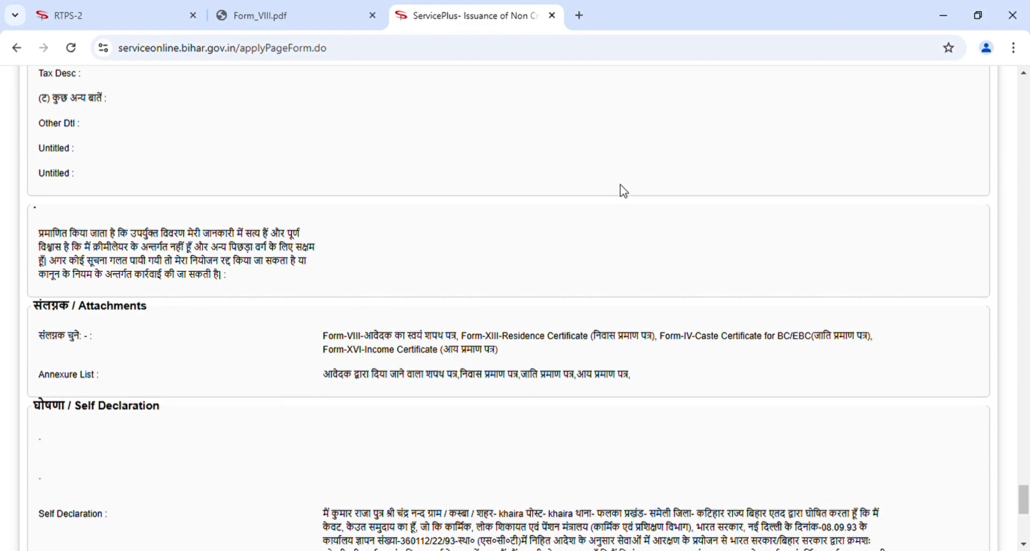
pyautogui.scroll(-10, 622, 191)
pyautogui.scroll(-1, 623, 191)
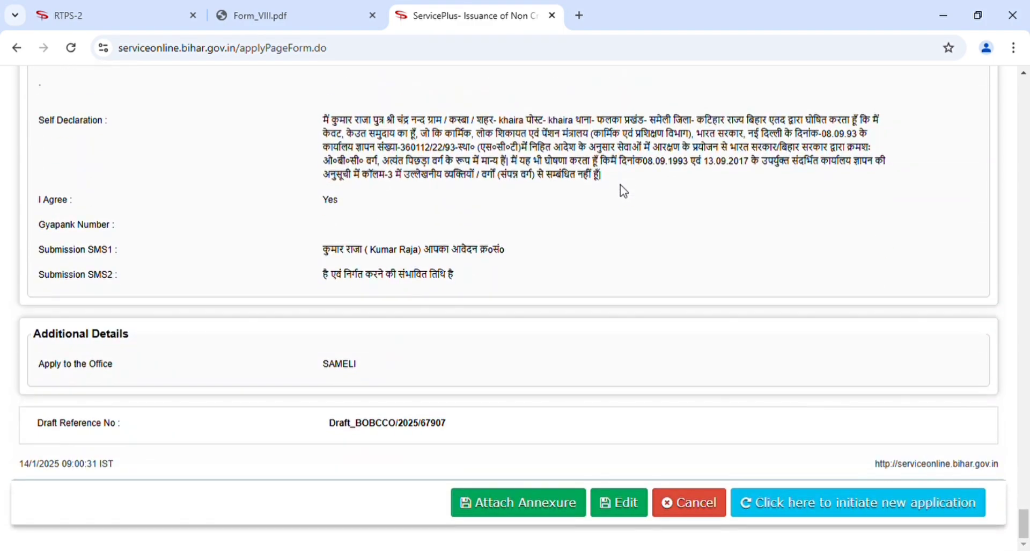
# Start attaching annexures and upload a file as the जाति प्रमाण पत्र caste certificate.
pyautogui.click(510, 513)
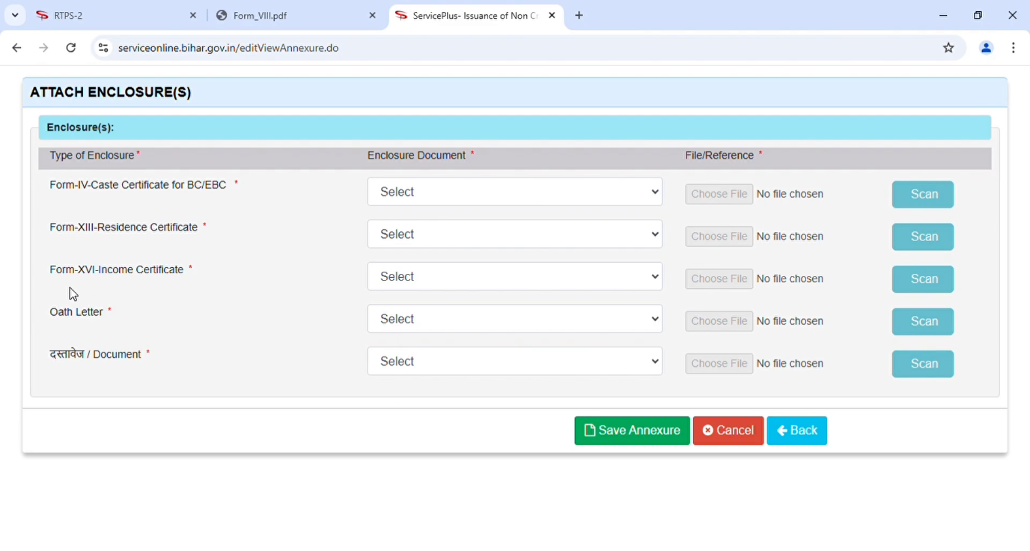
pyautogui.click(486, 199)
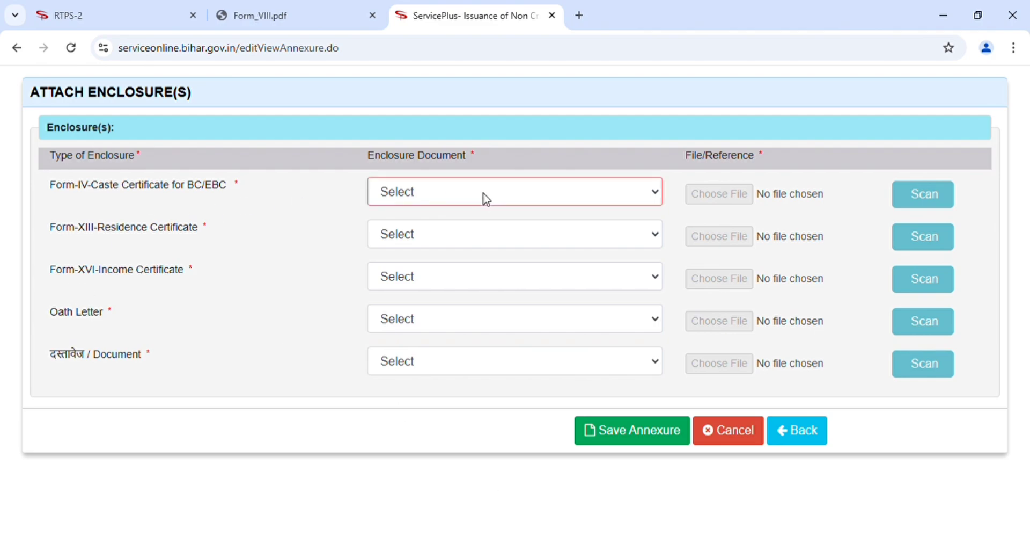
pyautogui.click(443, 240)
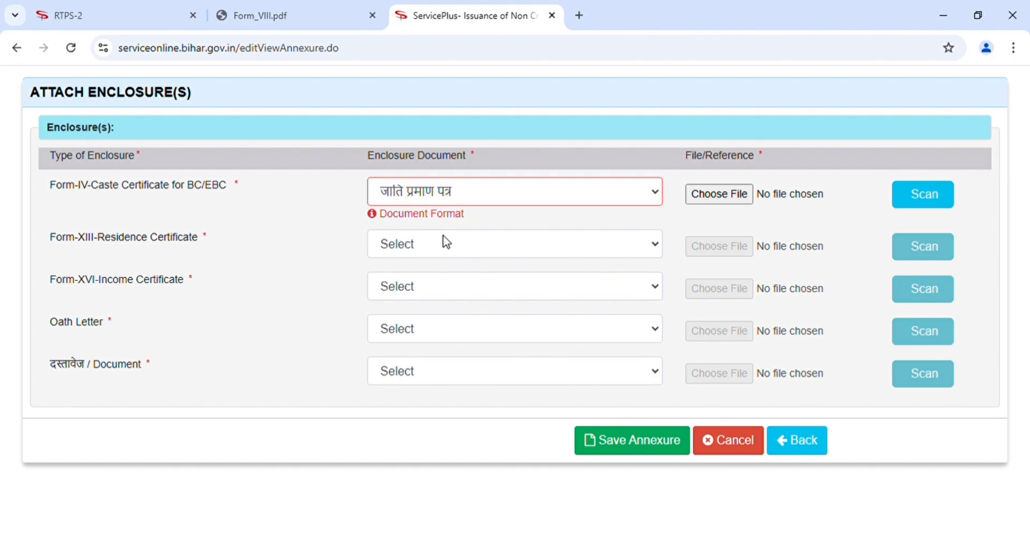
pyautogui.click(739, 200)
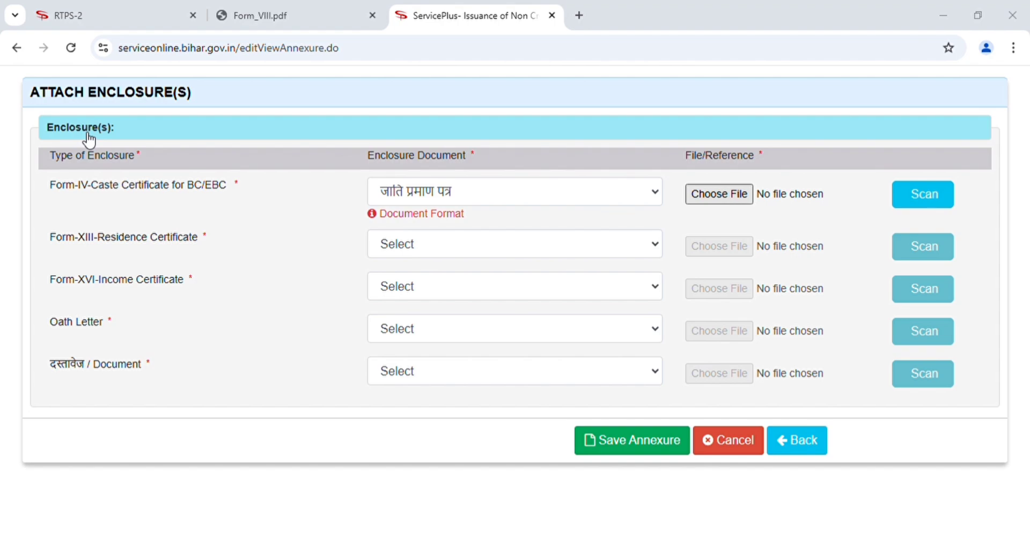
pyautogui.doubleClick(183, 133)
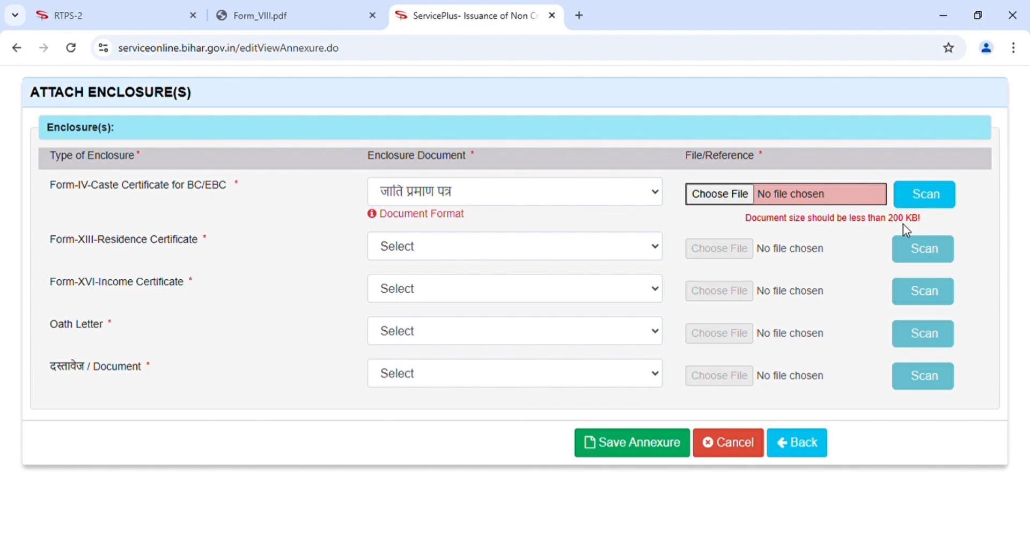
pyautogui.click(722, 199)
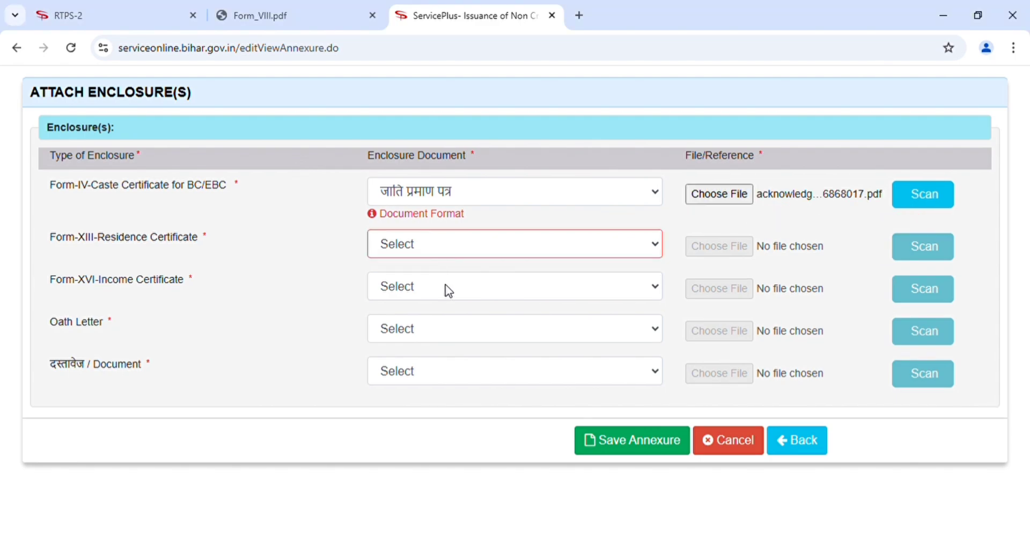
# Set the remaining enclosure types to निवास प्रमाण पत्र, आय प्रमाण पत्र and फॉर्म-VIII स्वयं शपथ-पत्र.
pyautogui.click(446, 284)
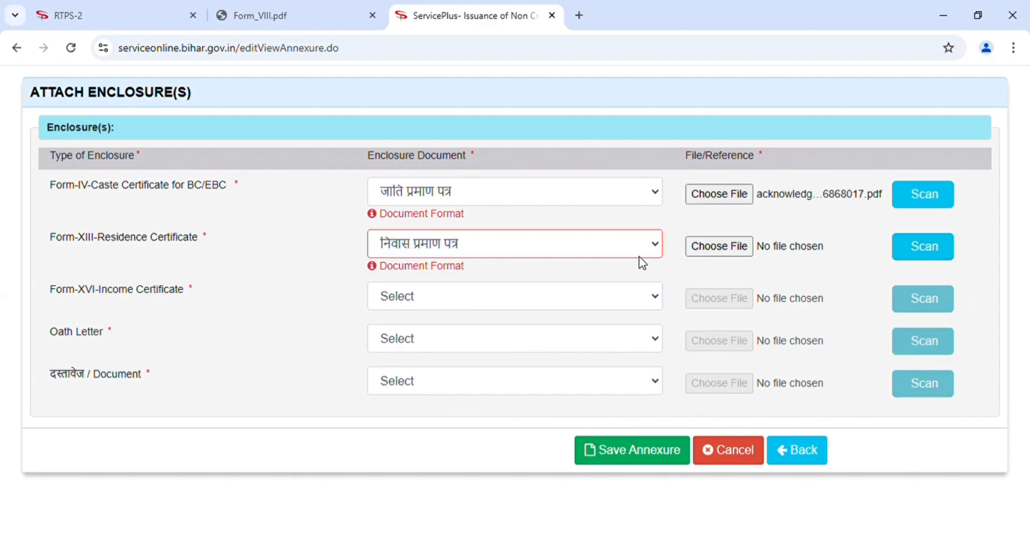
pyautogui.click(405, 295)
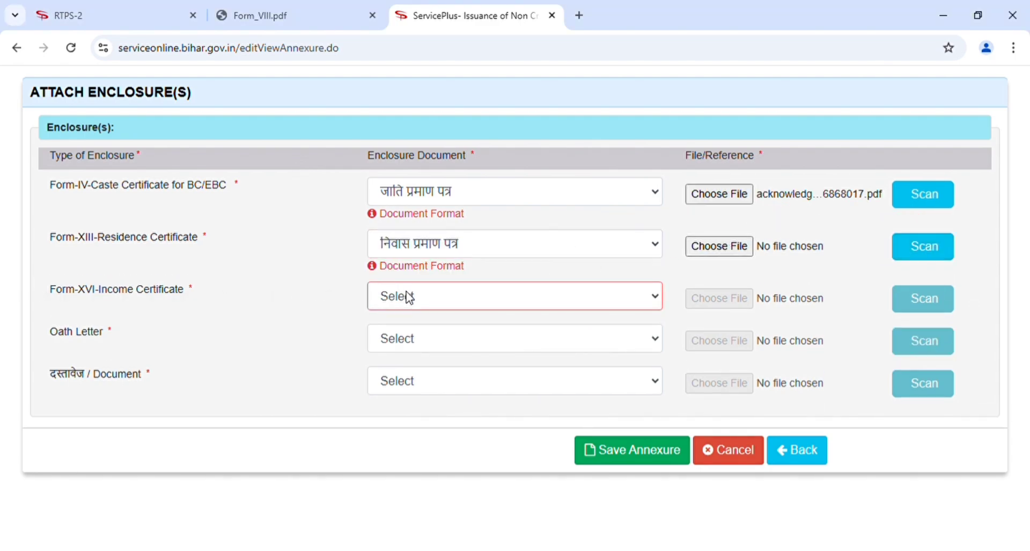
pyautogui.click(429, 341)
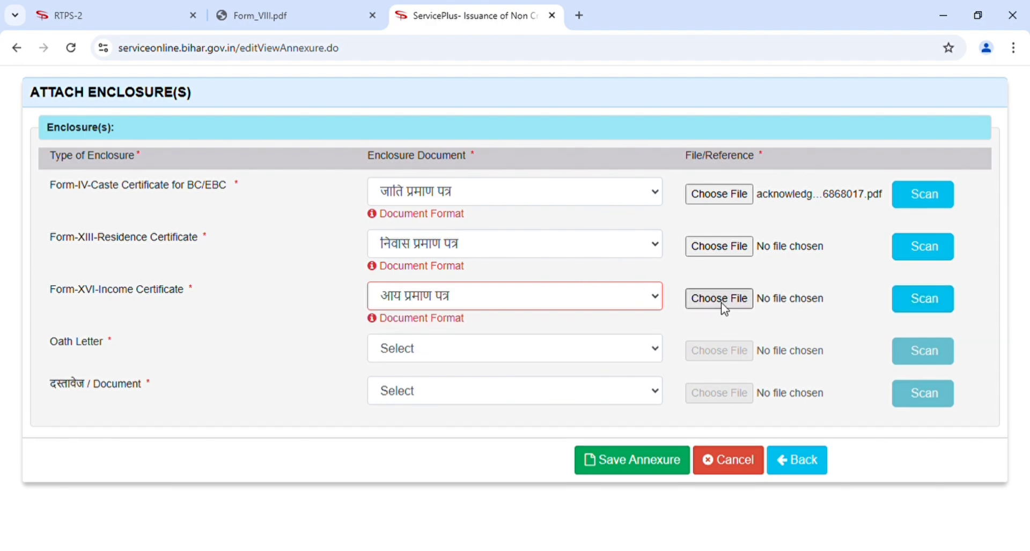
pyautogui.click(472, 346)
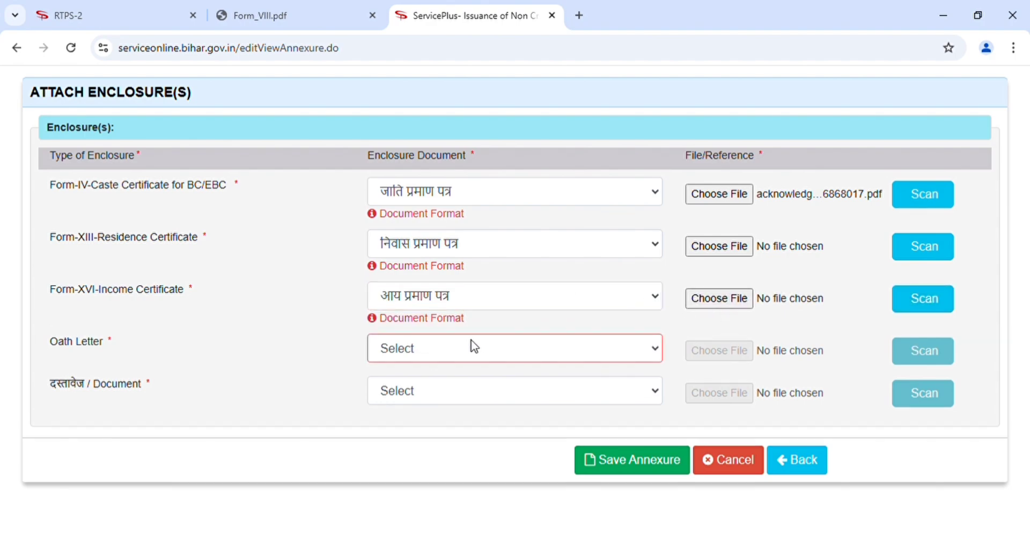
pyautogui.click(444, 395)
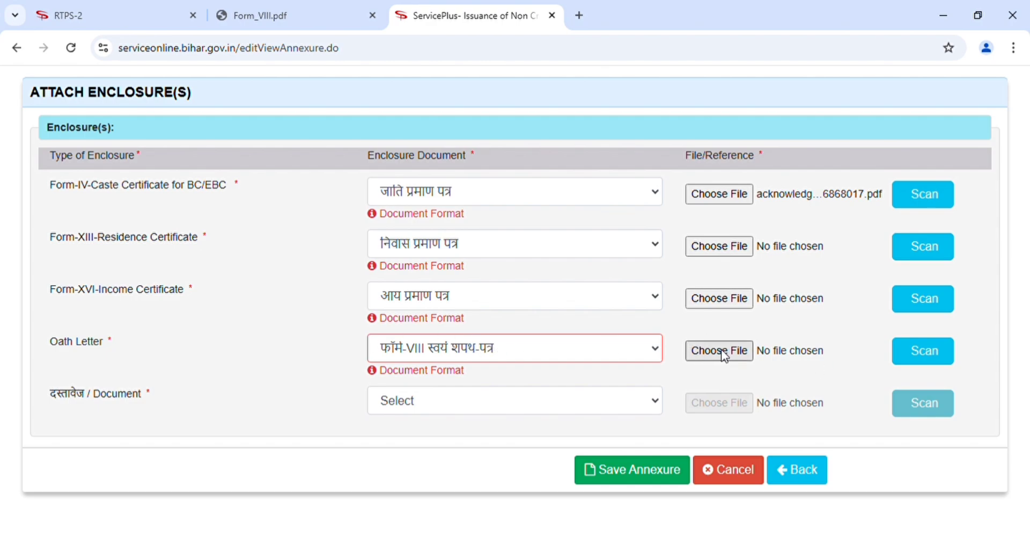
# Check the Form_VIII.pdf document, then set the last required enclosure to आधार कार्ड.
pyautogui.click(281, 12)
pyautogui.click(465, 15)
pyautogui.click(419, 398)
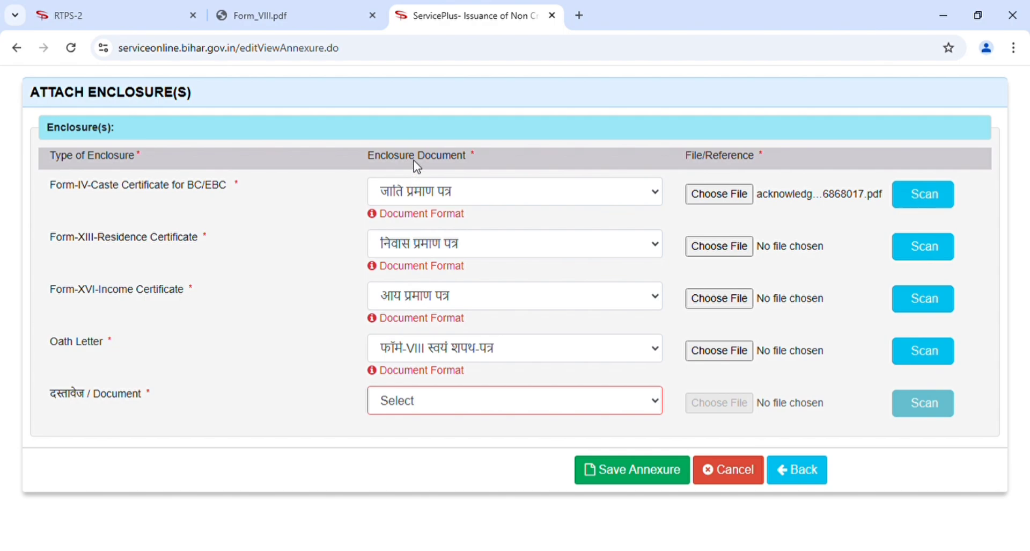
pyautogui.press('Down')
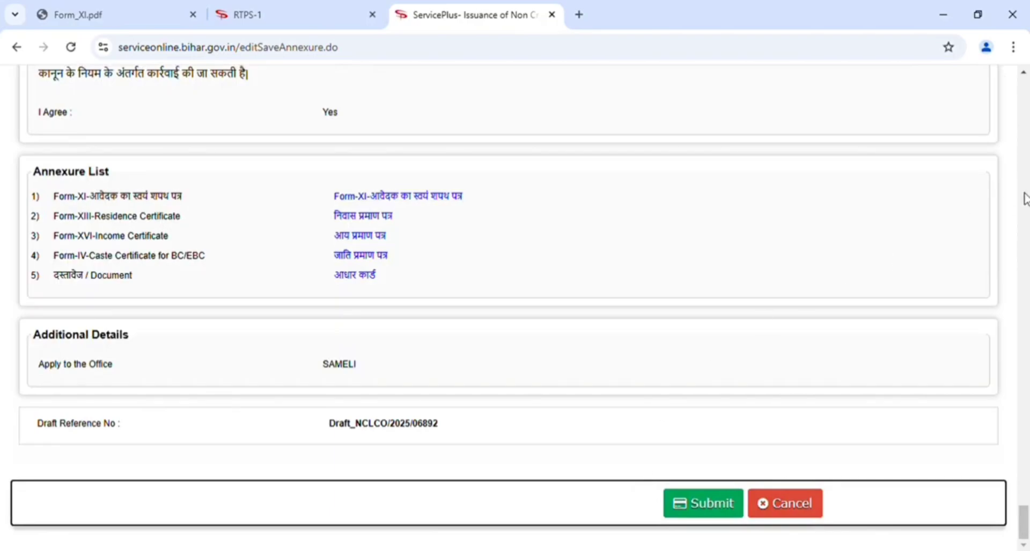
# Scroll through the application preview to review the Annexure List of five documents.
pyautogui.scroll(1, 1025, 199)
pyautogui.scroll(10, 1025, 198)
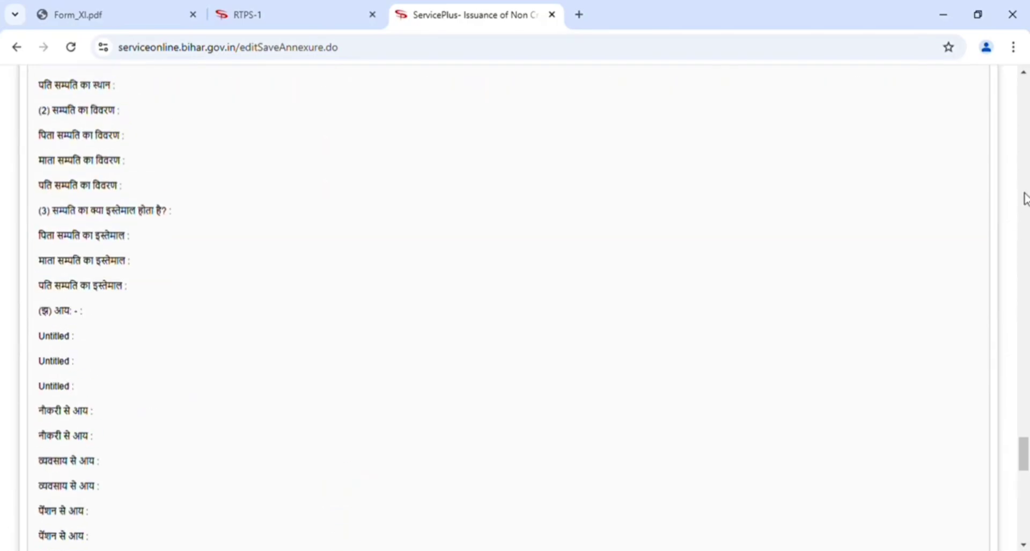
pyautogui.scroll(-3, 1025, 199)
pyautogui.scroll(-7, 1025, 198)
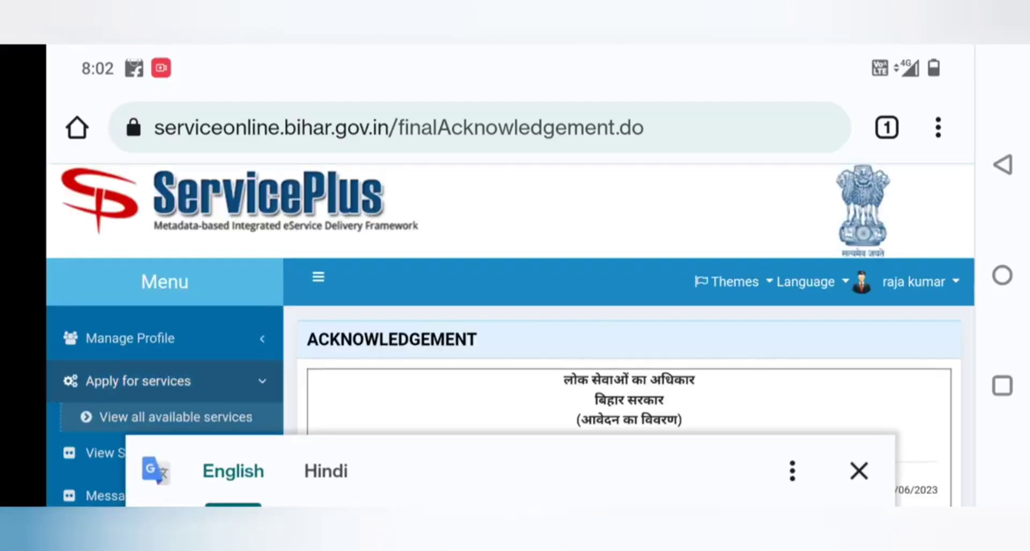
# Dismiss the Google Translate bar and scroll the Acknowledgement page to review it.
pyautogui.click(860, 470)
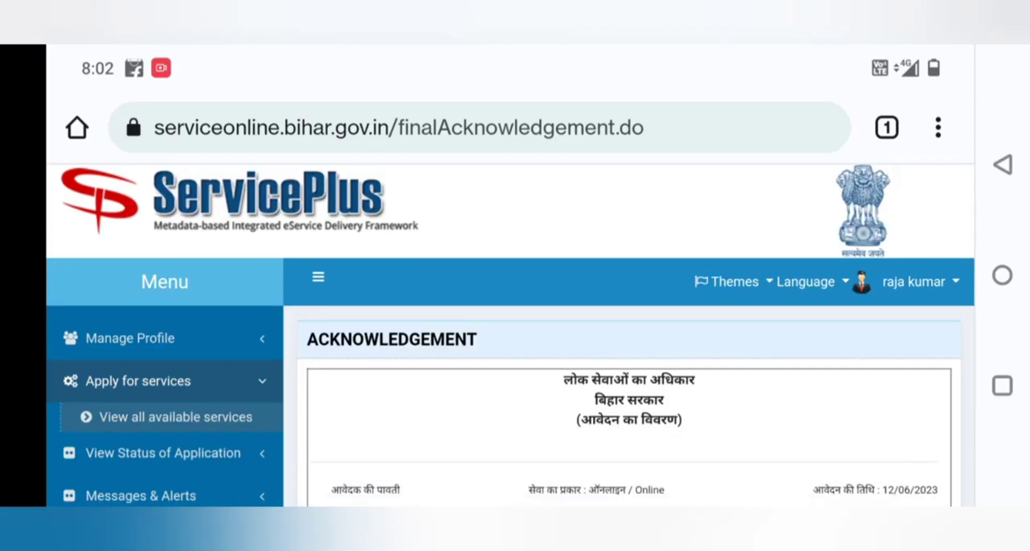
pyautogui.scroll(-15, 792, 348)
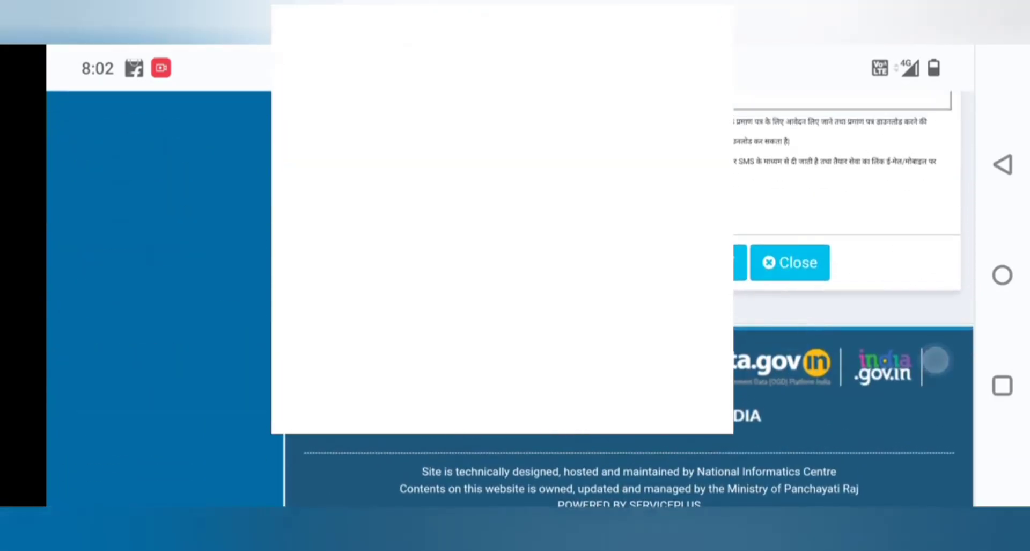
pyautogui.scroll(1, 794, 316)
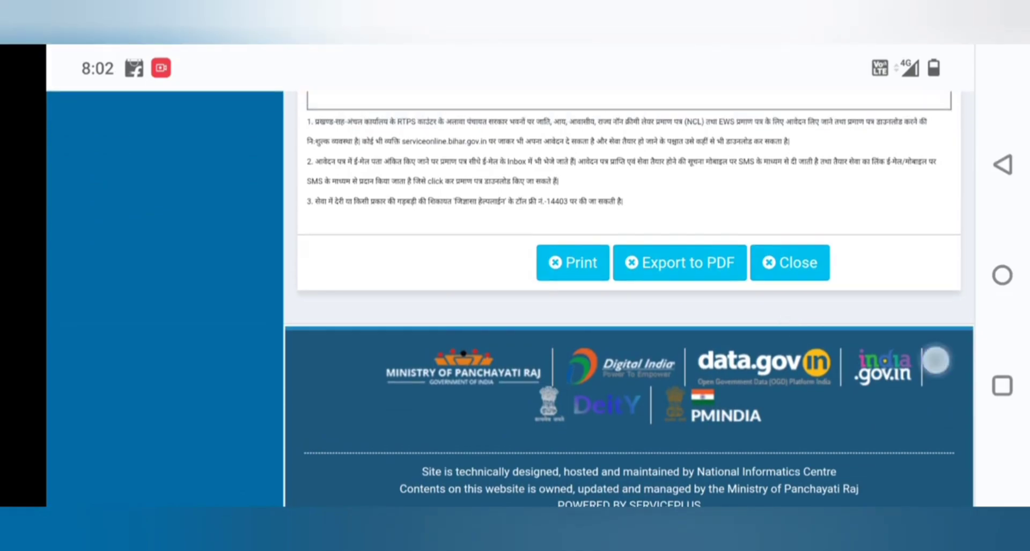
pyautogui.scroll(-1, 794, 317)
pyautogui.scroll(1, 793, 321)
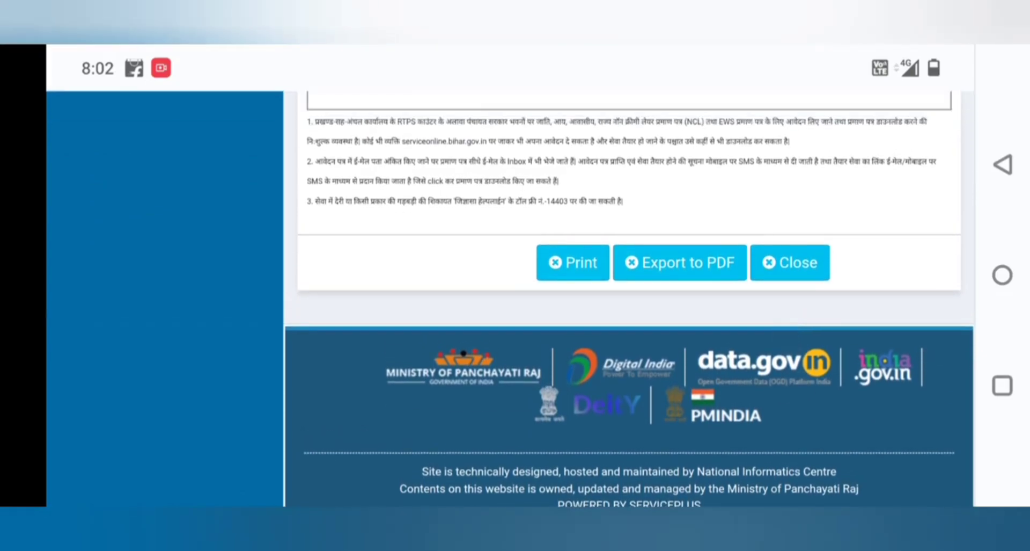
pyautogui.scroll(-1, 795, 361)
pyautogui.scroll(1, 793, 301)
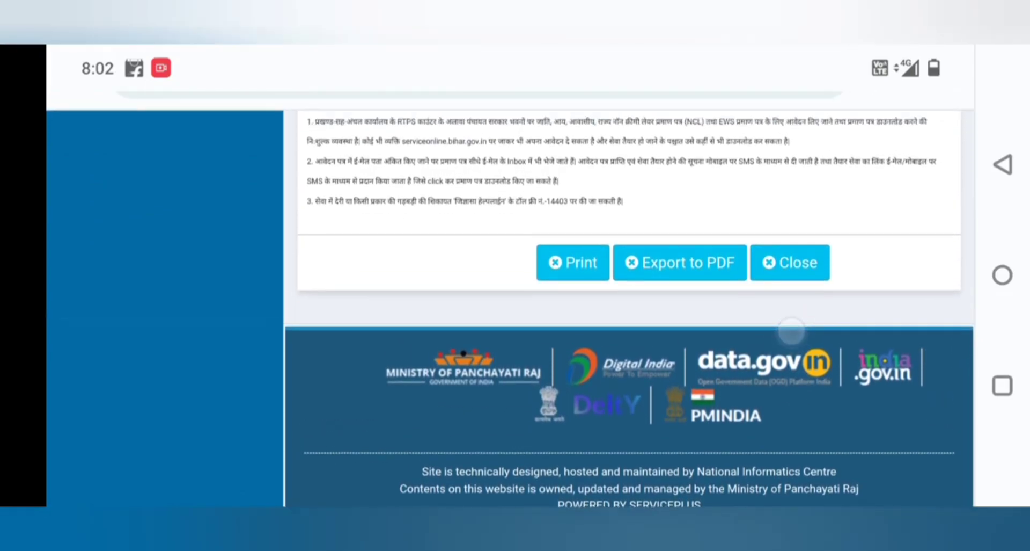
pyautogui.scroll(-1, 793, 301)
pyautogui.scroll(1, 791, 330)
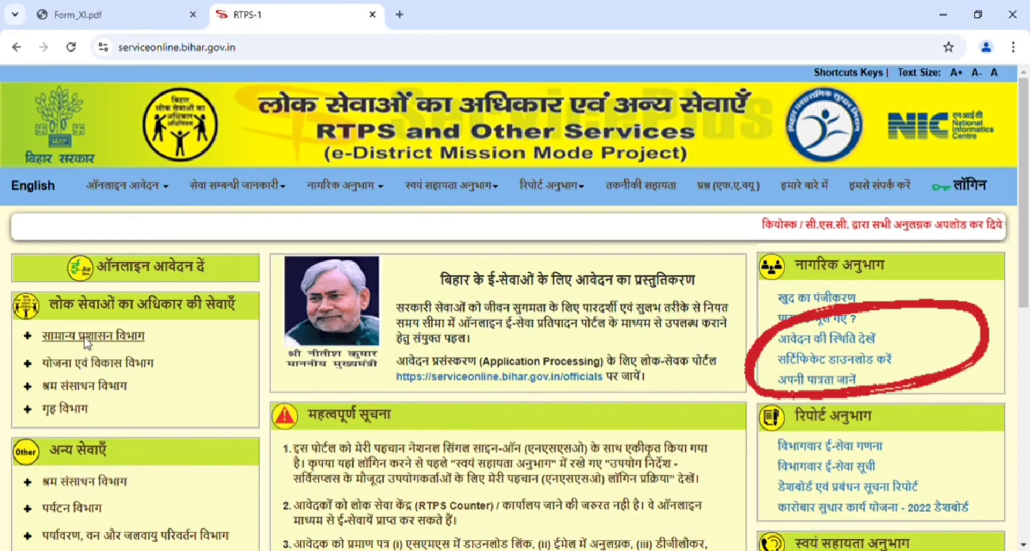
# Expand सामान्य प्रशासन विभाग to list its residence, caste, income and non-creamy layer certificate services.
pyautogui.click(88, 339)
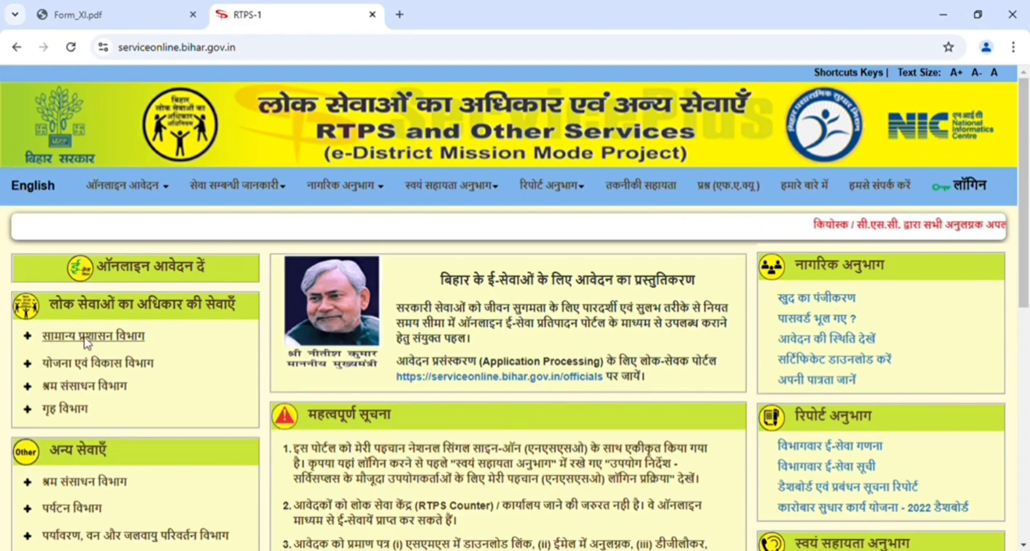
pyautogui.click(86, 339)
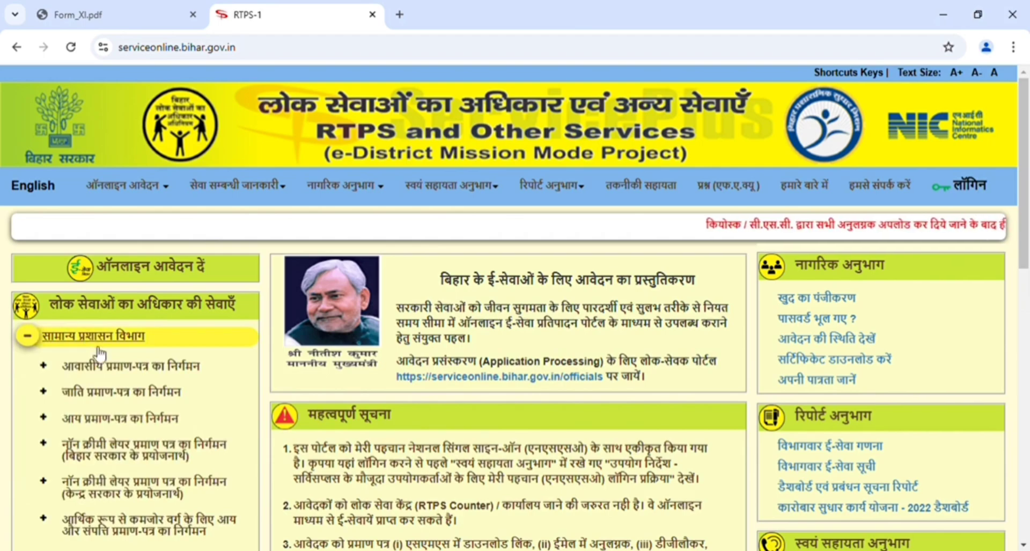